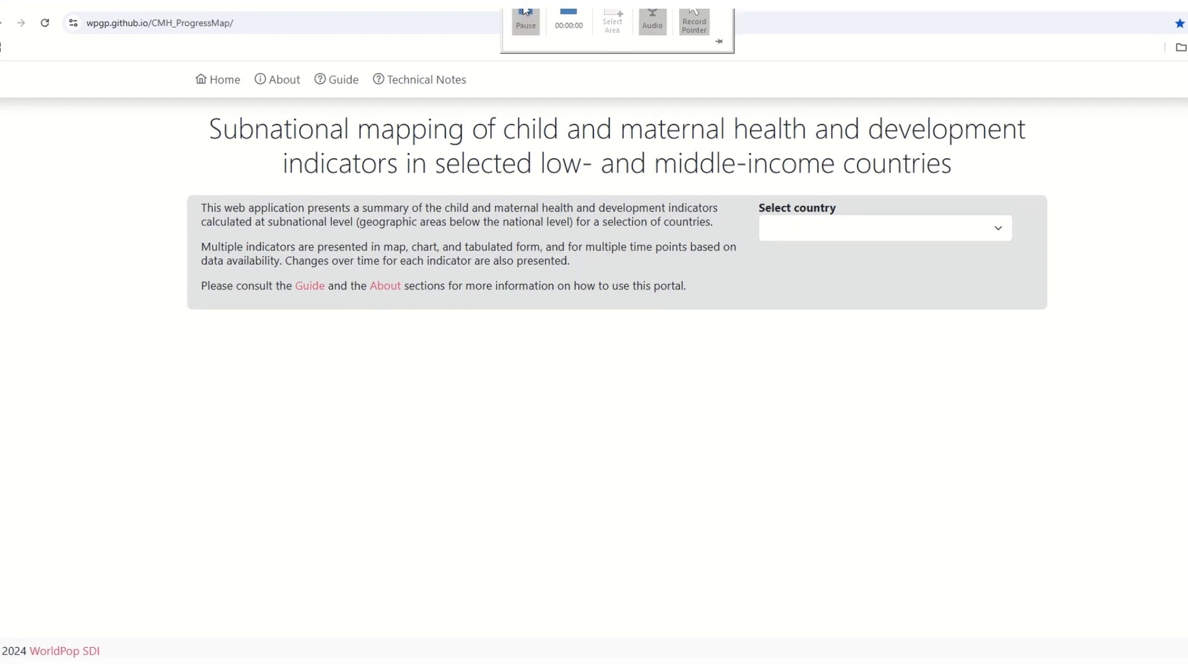
# Choose Kenya as the country and Antenatal care (timing) as the indicator
pyautogui.click(949, 237)
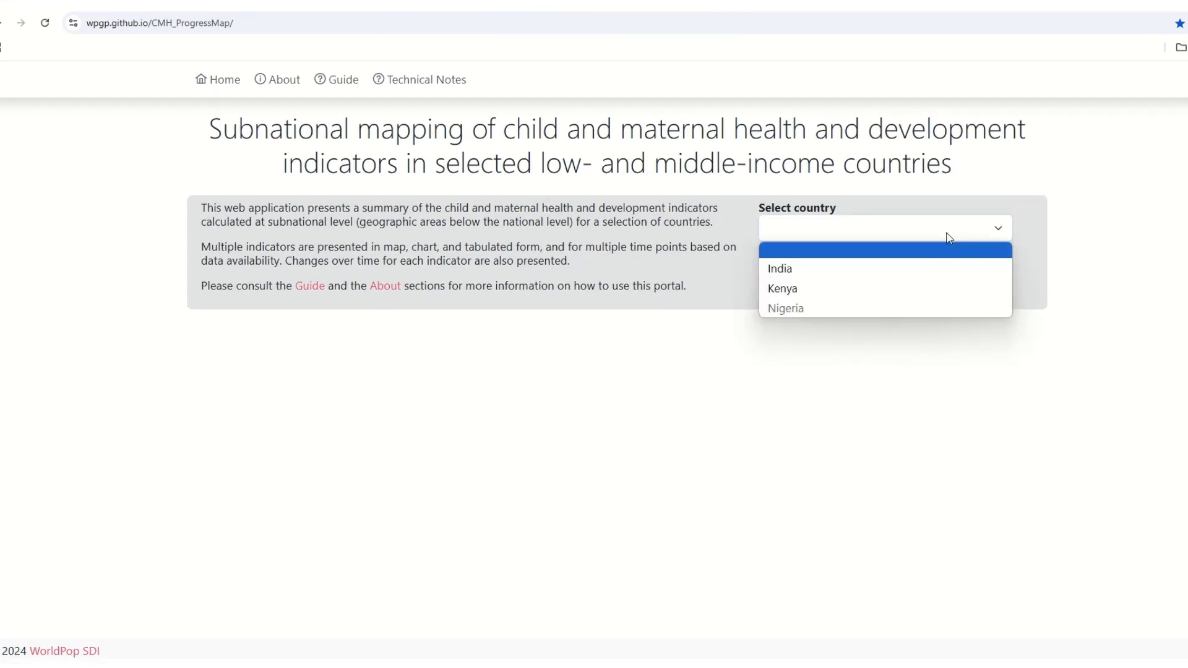
pyautogui.click(931, 288)
pyautogui.click(927, 283)
pyautogui.moveTo(1010, 370)
pyautogui.mouseDown()
pyautogui.moveTo(1012, 526)
pyautogui.moveTo(995, 368)
pyautogui.mouseUp()
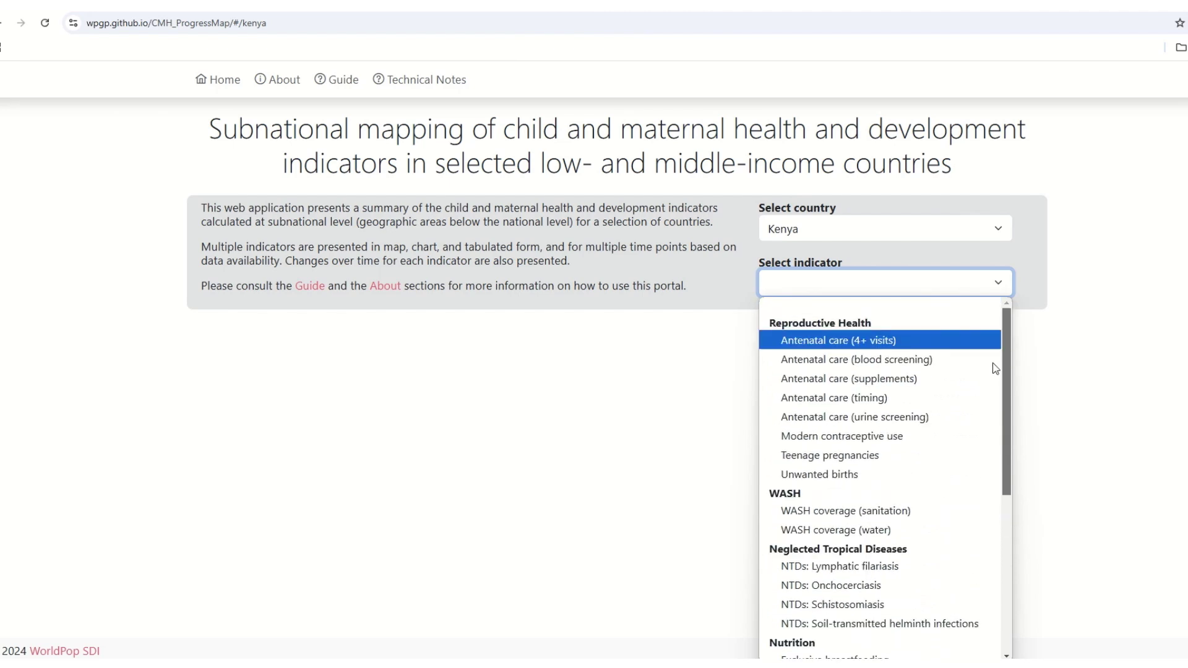
pyautogui.click(883, 398)
# Compare the Round 1, Round 2 and Change layers on the Kenya map, finishing on Round 2
pyautogui.scroll(-2, 882, 405)
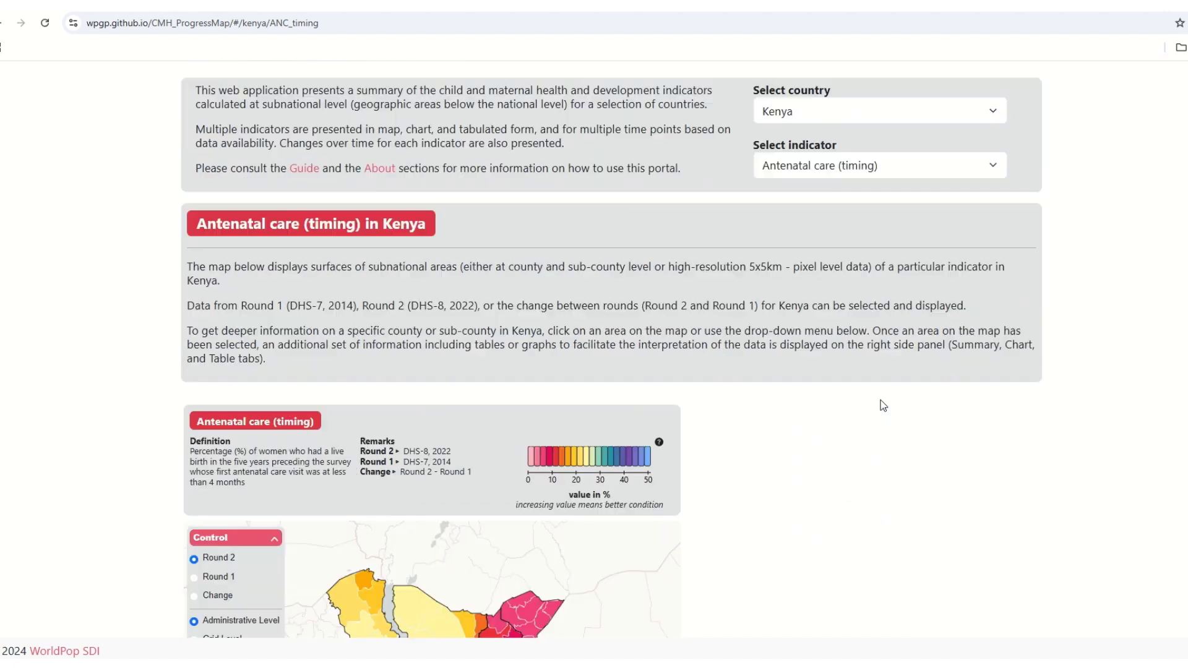
pyautogui.scroll(-4, 882, 405)
pyautogui.scroll(-2, 883, 405)
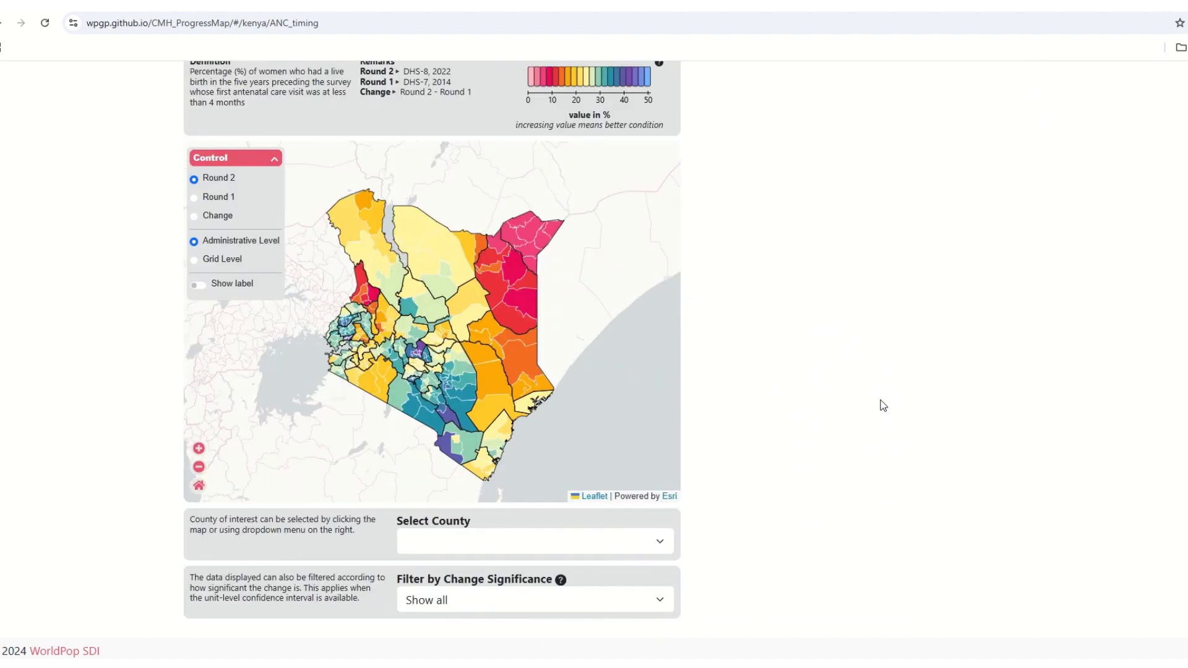
pyautogui.scroll(1, 882, 406)
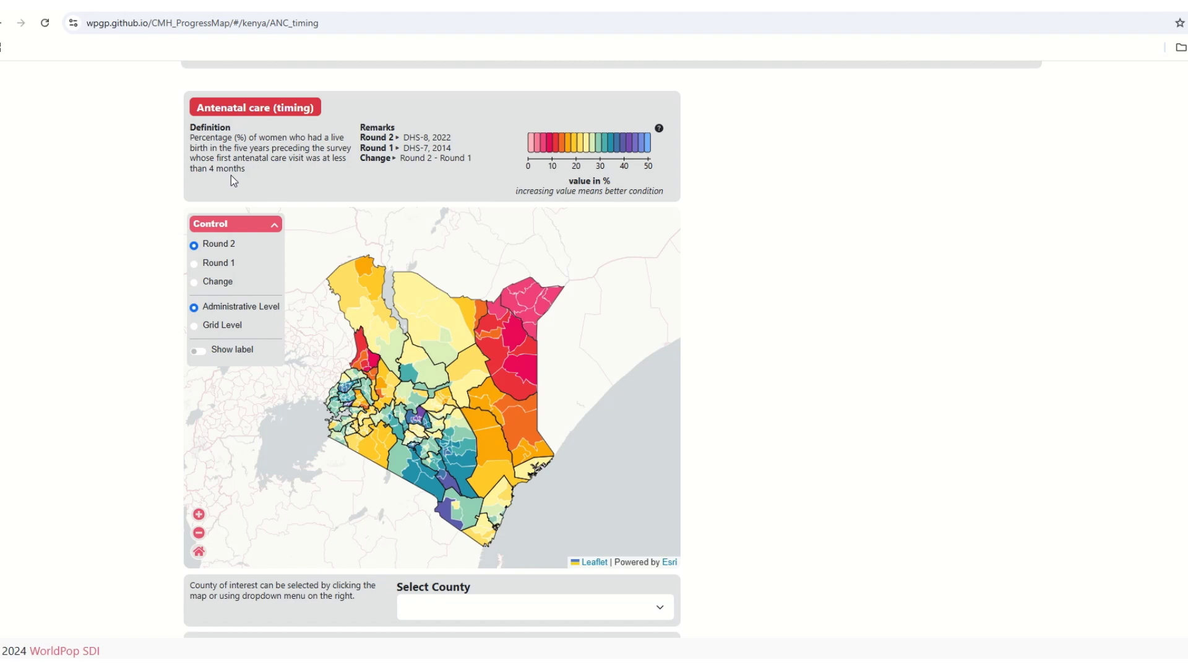
pyautogui.click(216, 264)
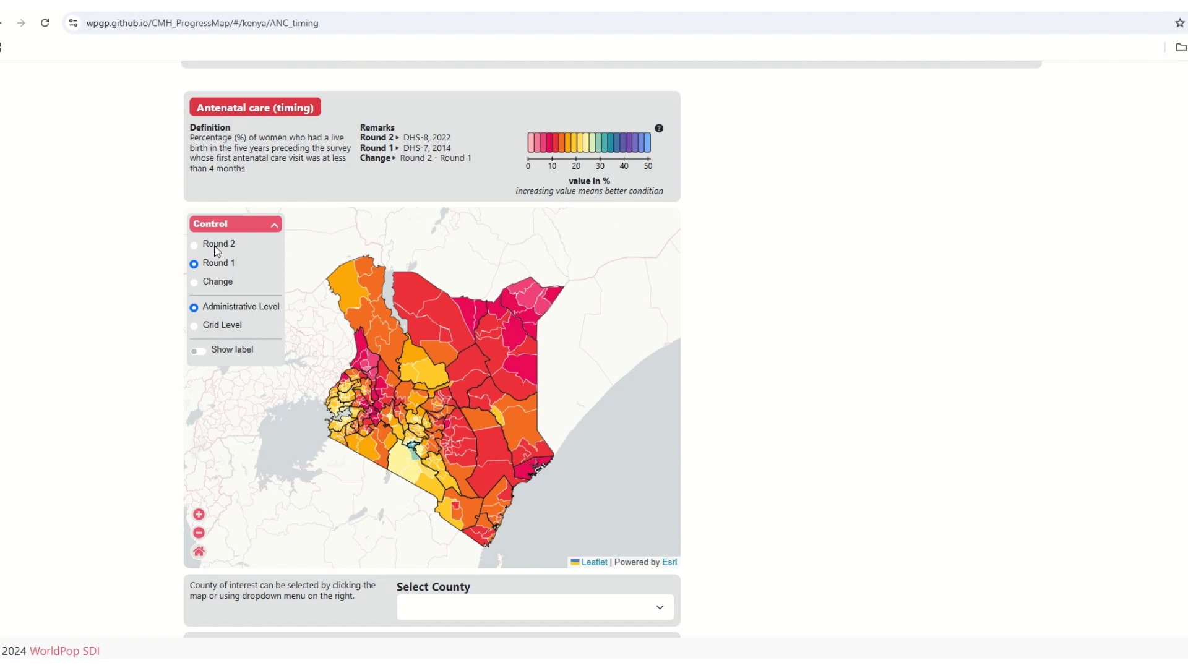
pyautogui.click(216, 248)
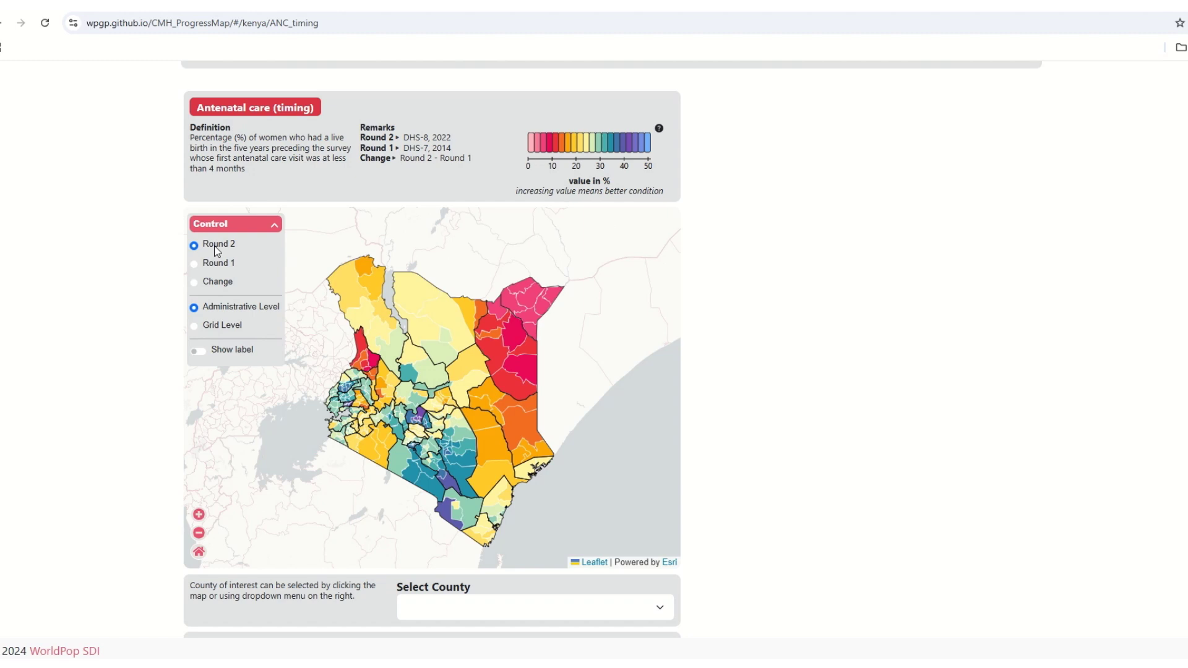
pyautogui.click(229, 283)
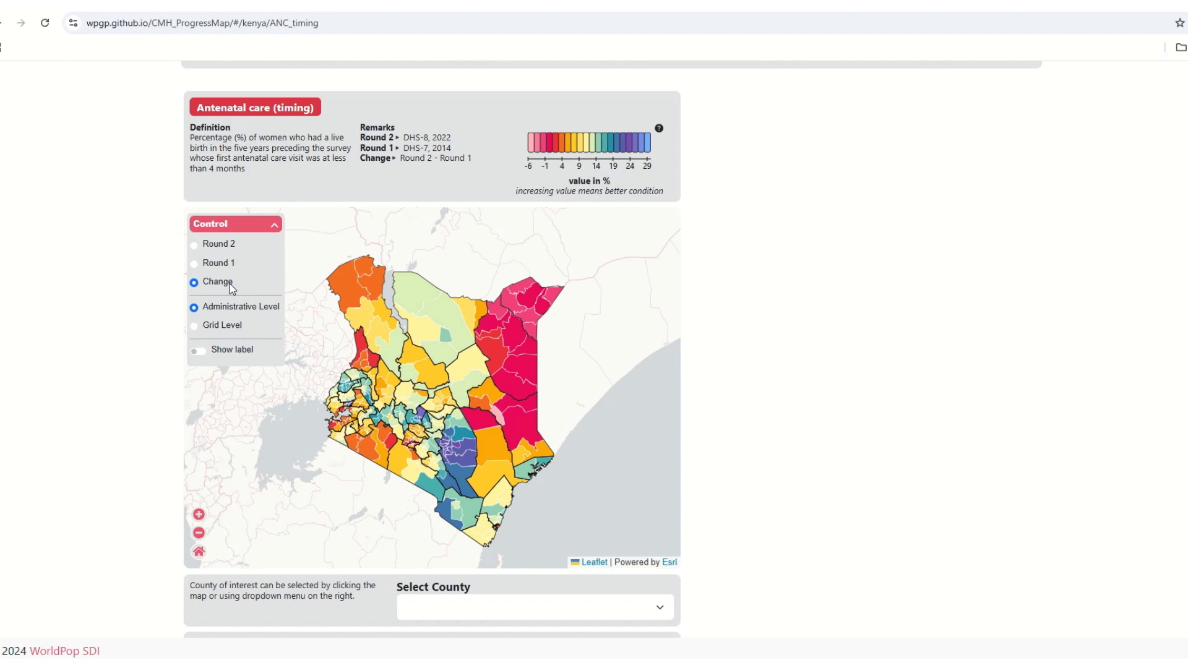
pyautogui.click(218, 244)
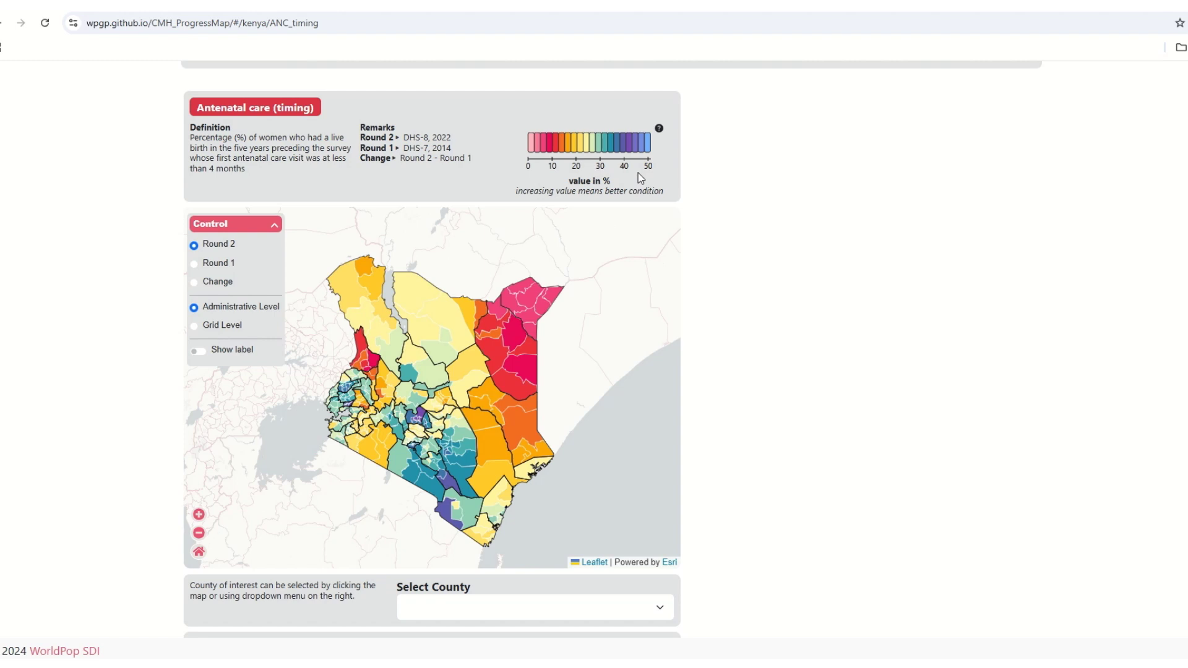
# Zoom in on central Kenya and select Nakuru county on the map to load its summary estimates
pyautogui.click(199, 515)
pyautogui.click(198, 516)
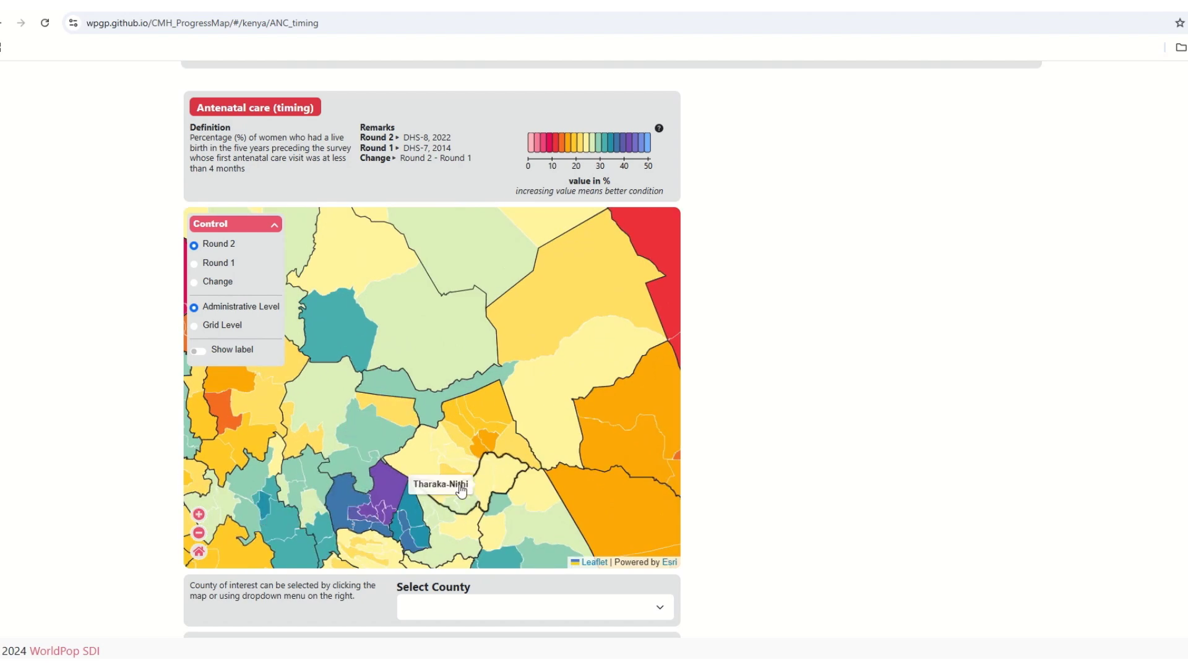
pyautogui.moveTo(441, 535); pyautogui.dragTo(455, 385)
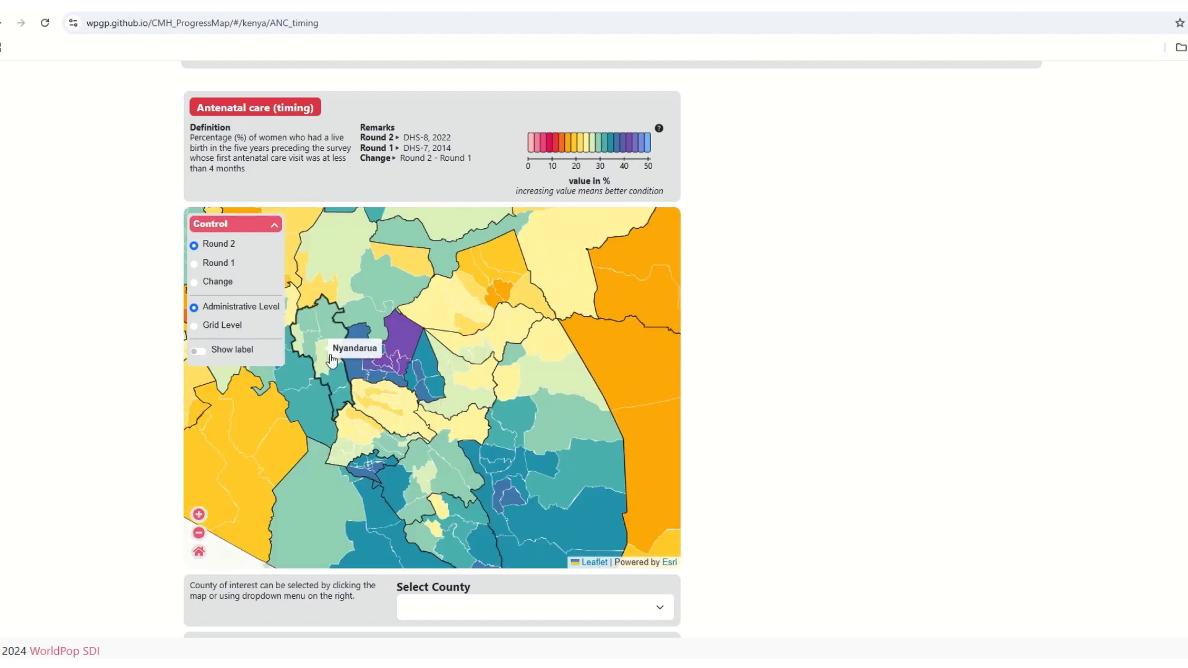
pyautogui.click(319, 411)
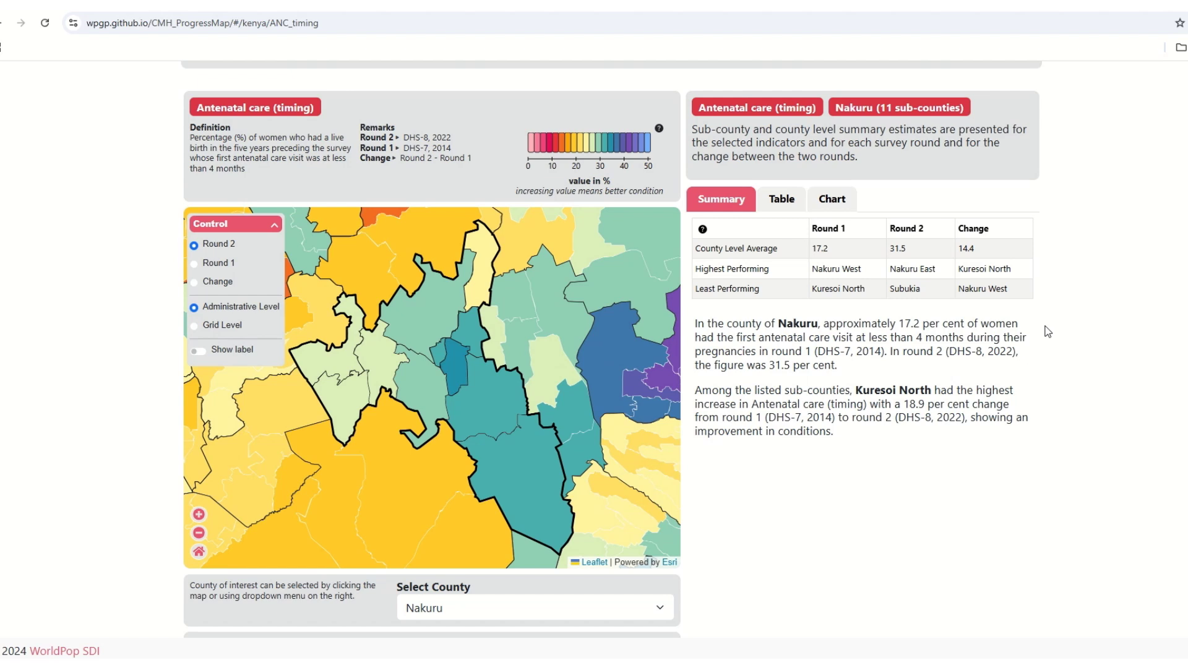
# View Nakuru's sub-county estimates as a table and as a chart
pyautogui.click(796, 205)
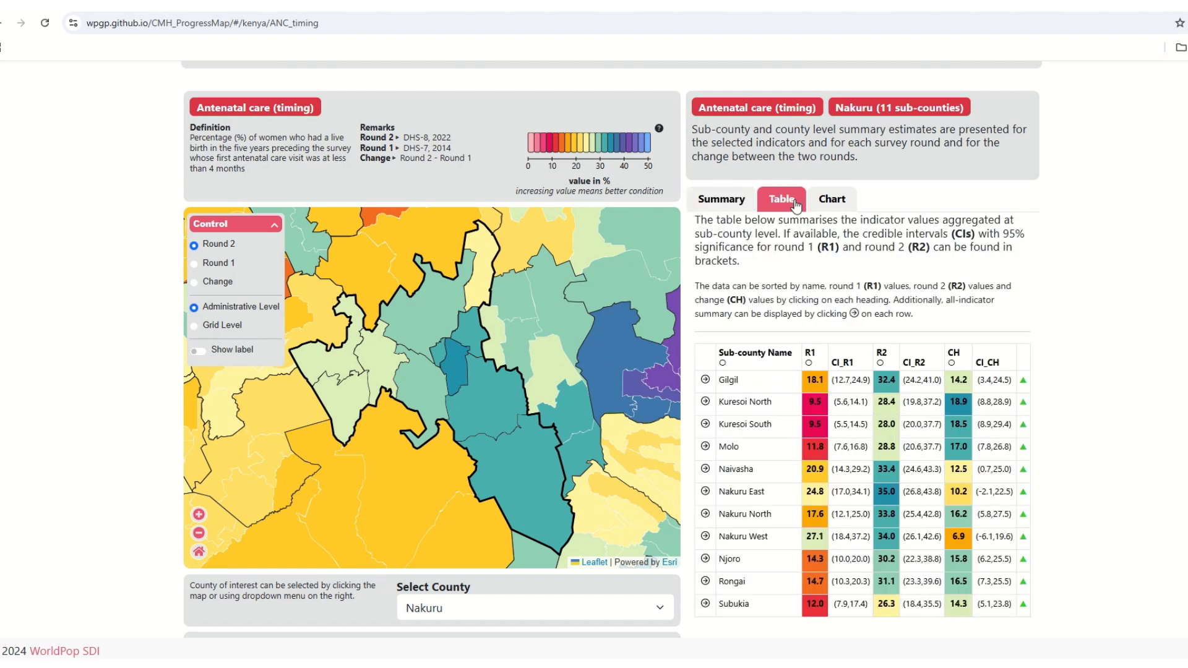
pyautogui.scroll(-1, 797, 210)
pyautogui.scroll(2, 829, 260)
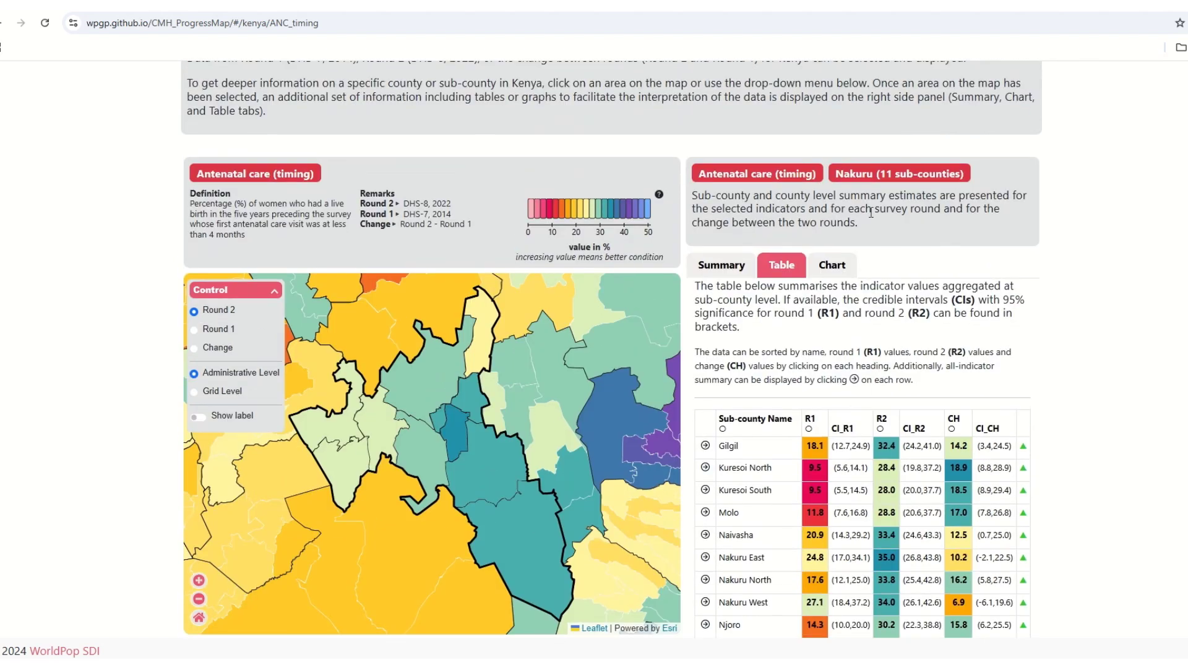
pyautogui.click(833, 266)
pyautogui.scroll(-2, 835, 266)
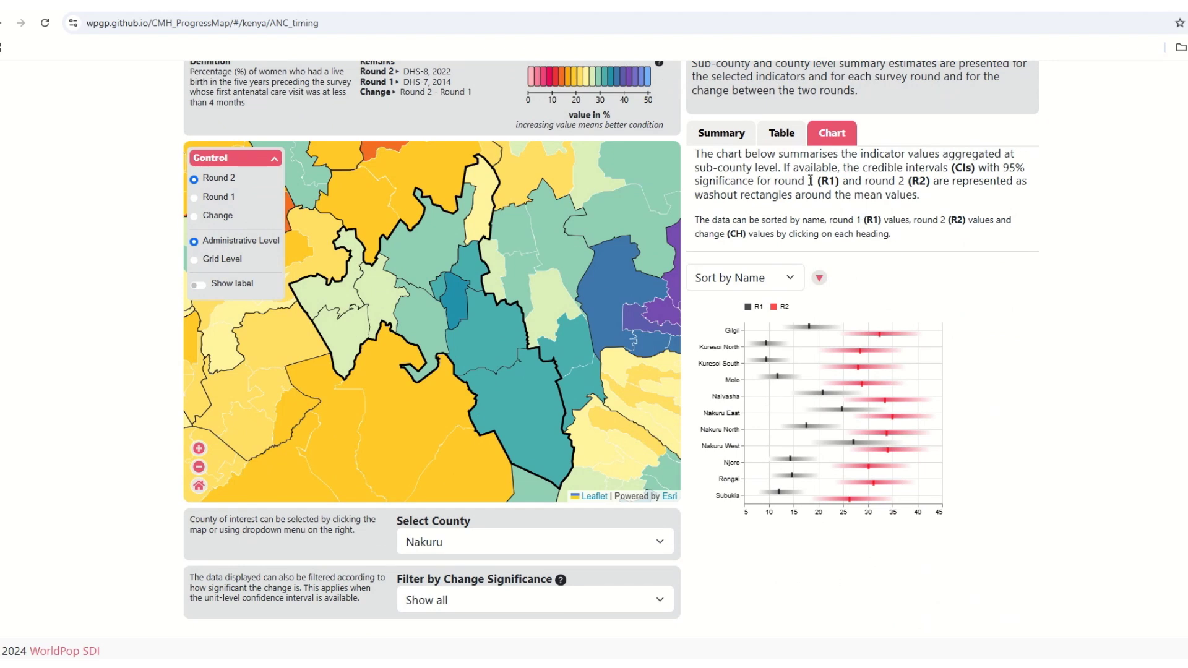
# Return to Nakuru's table and sort it in turn by sub-county name, R1, R2 and CH, finishing with the largest change first
pyautogui.click(792, 139)
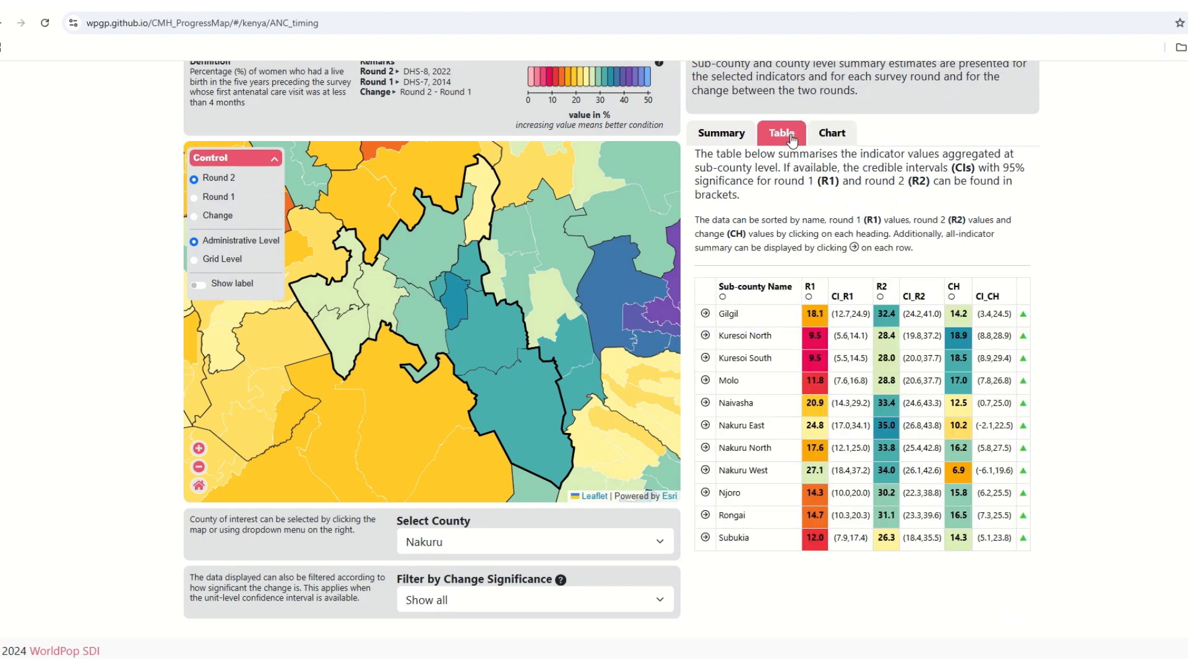
pyautogui.click(722, 298)
pyautogui.click(722, 298)
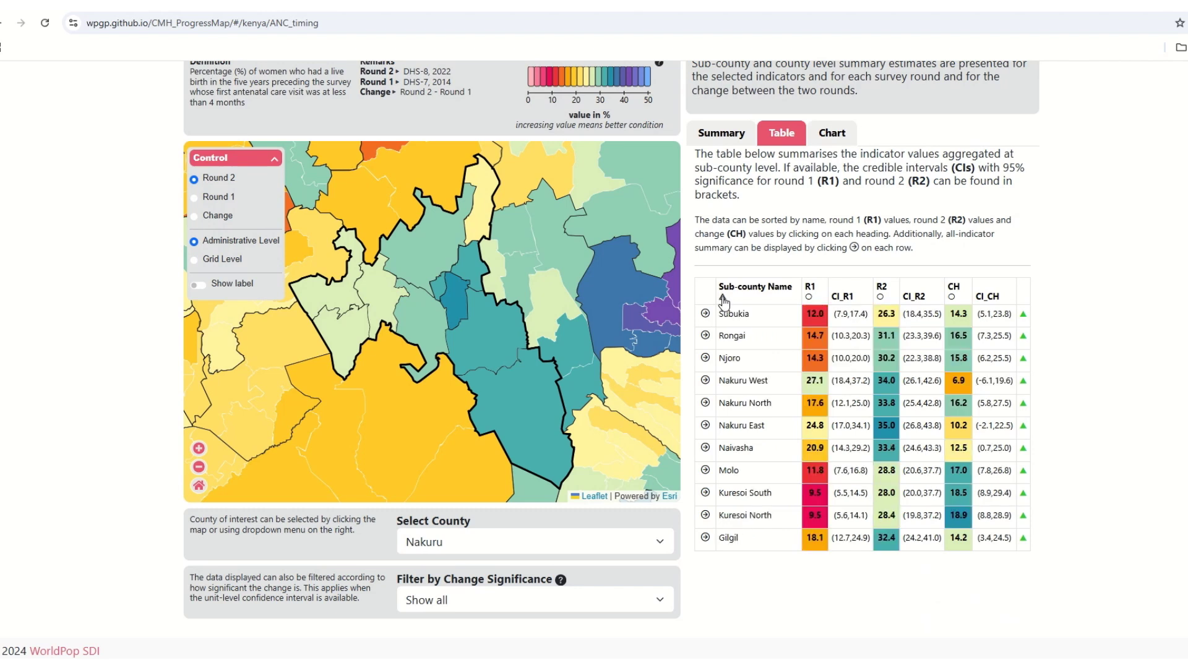
pyautogui.click(808, 297)
pyautogui.click(808, 297)
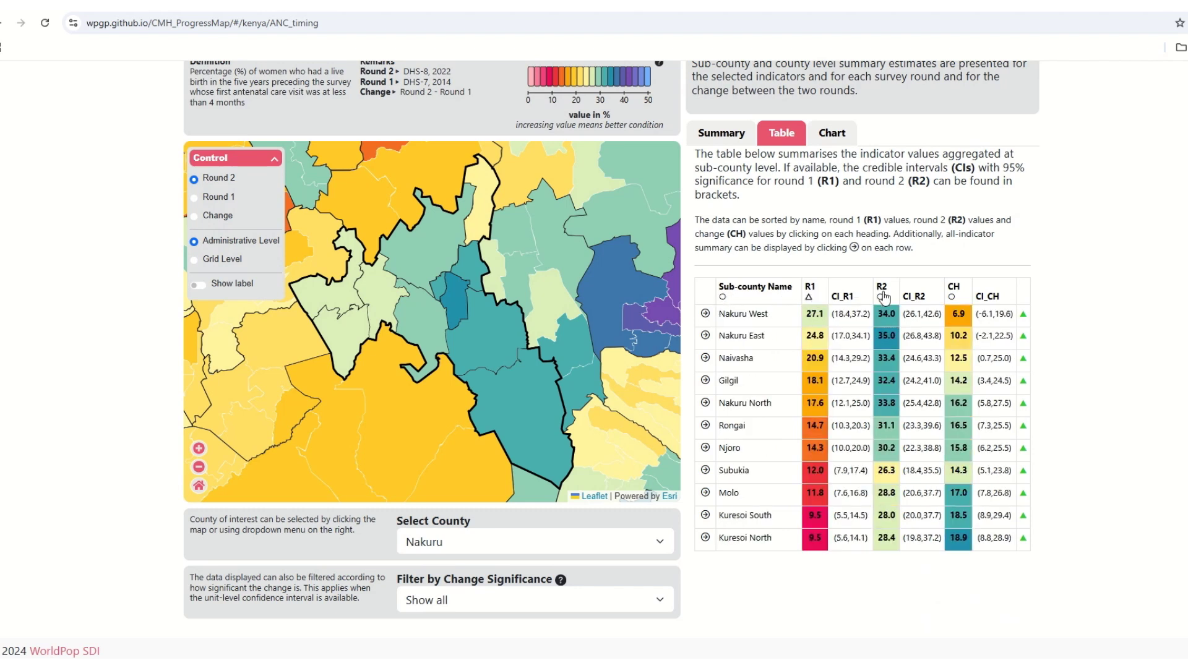
pyautogui.click(879, 297)
pyautogui.click(879, 297)
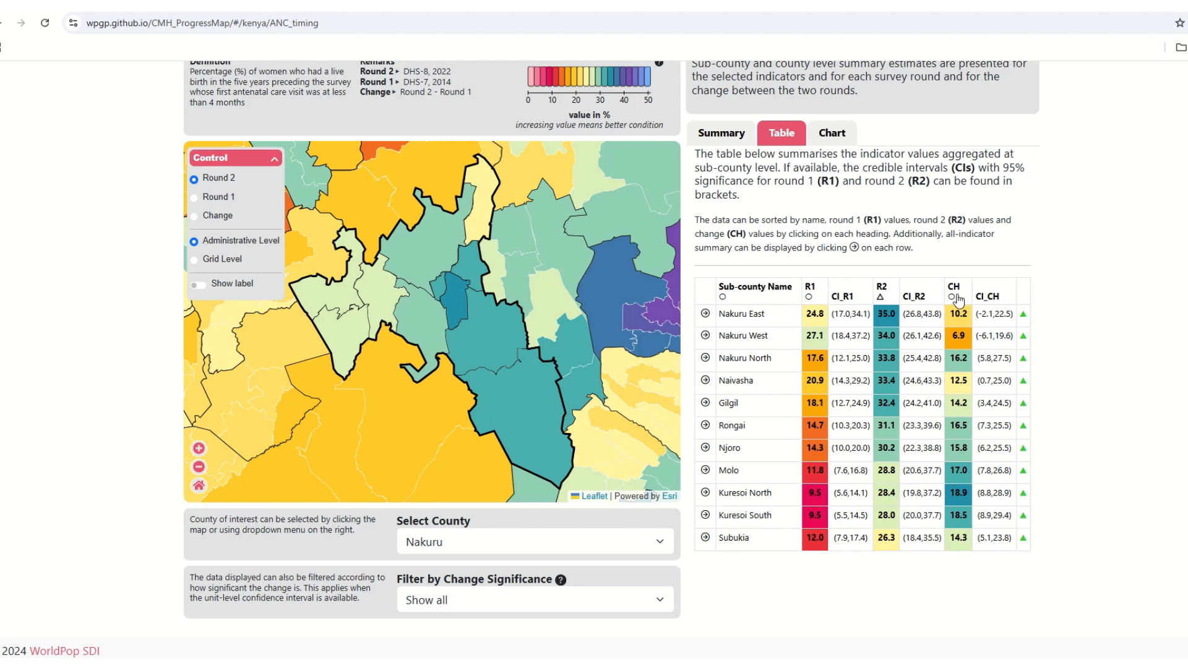
pyautogui.click(952, 298)
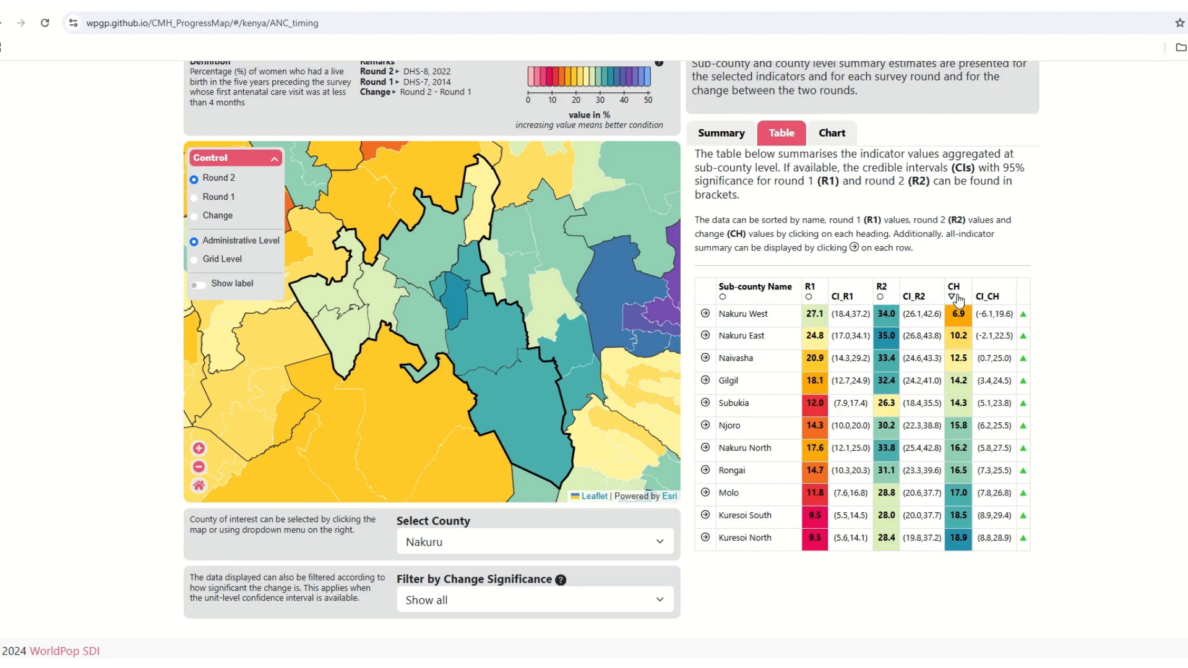
pyautogui.click(953, 298)
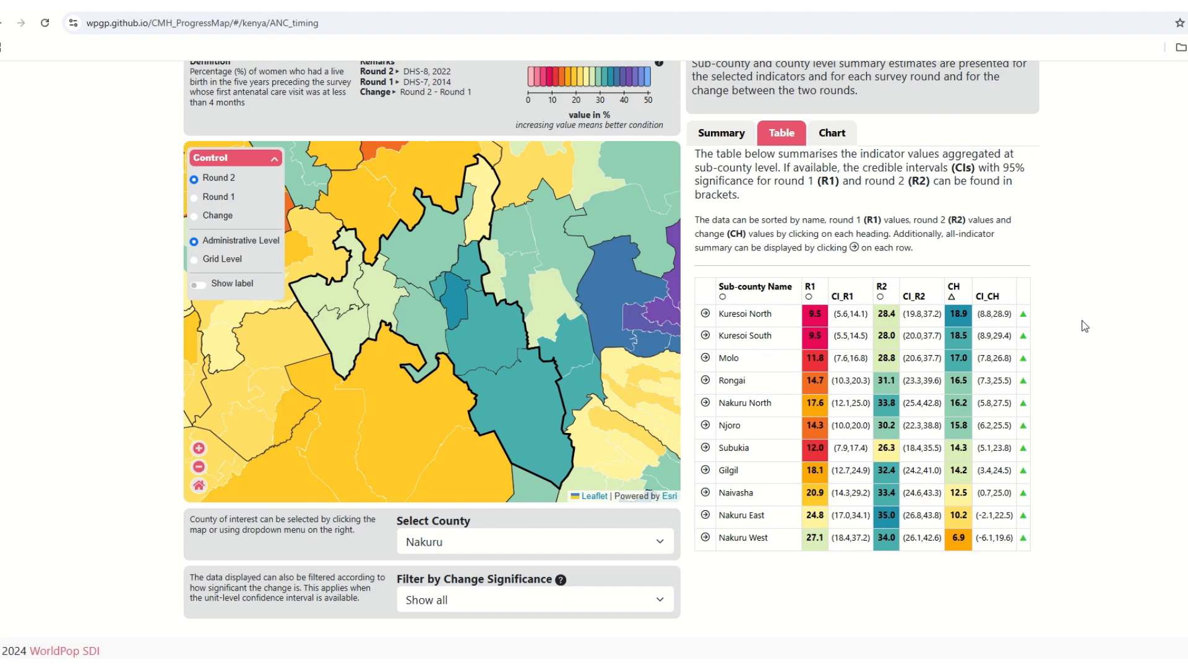
# Reset the map to the whole country, switch it to grid level and inspect the pixel-level Round 2 estimates up close
pyautogui.click(198, 485)
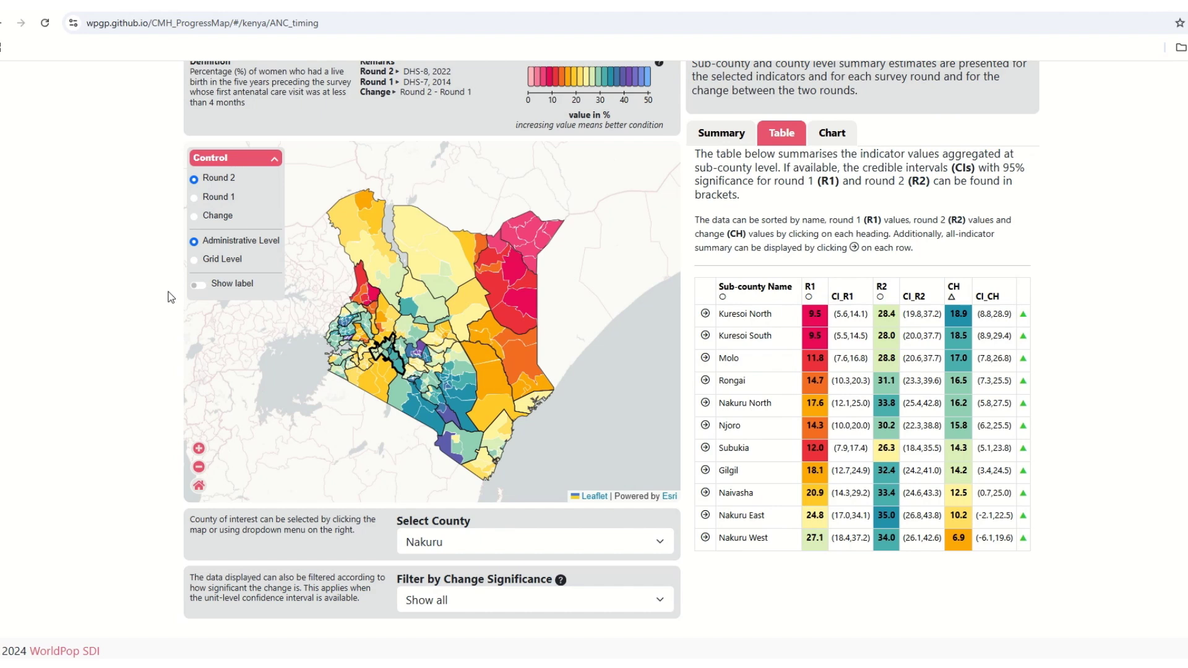
pyautogui.click(194, 261)
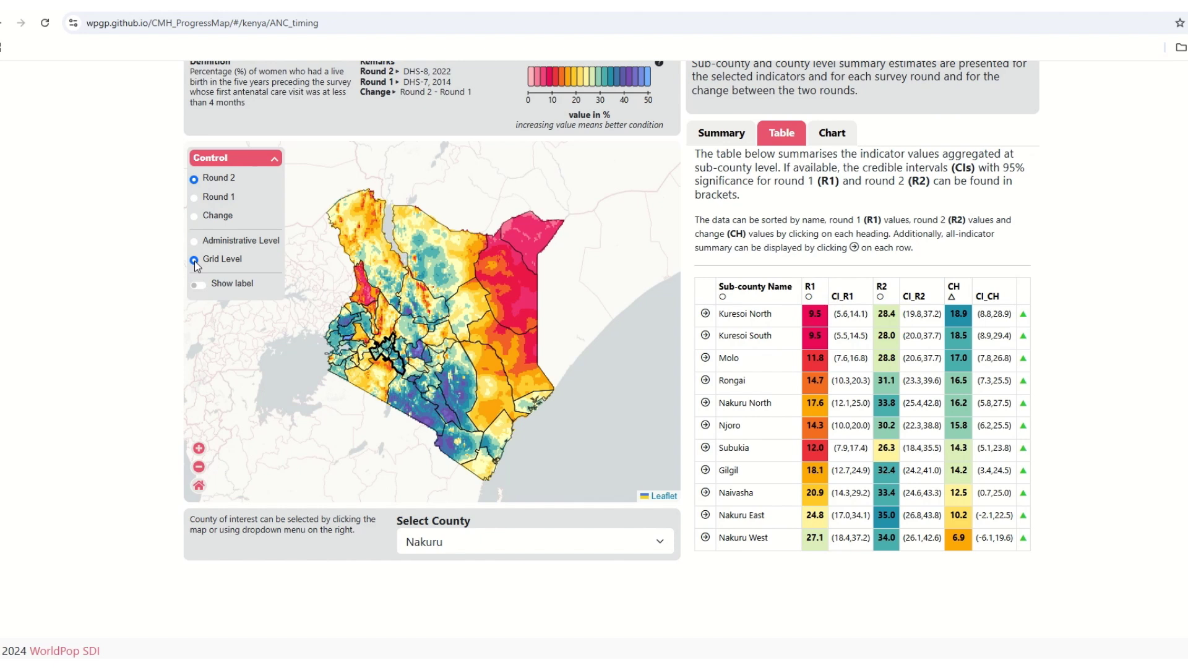
pyautogui.click(198, 449)
pyautogui.click(198, 451)
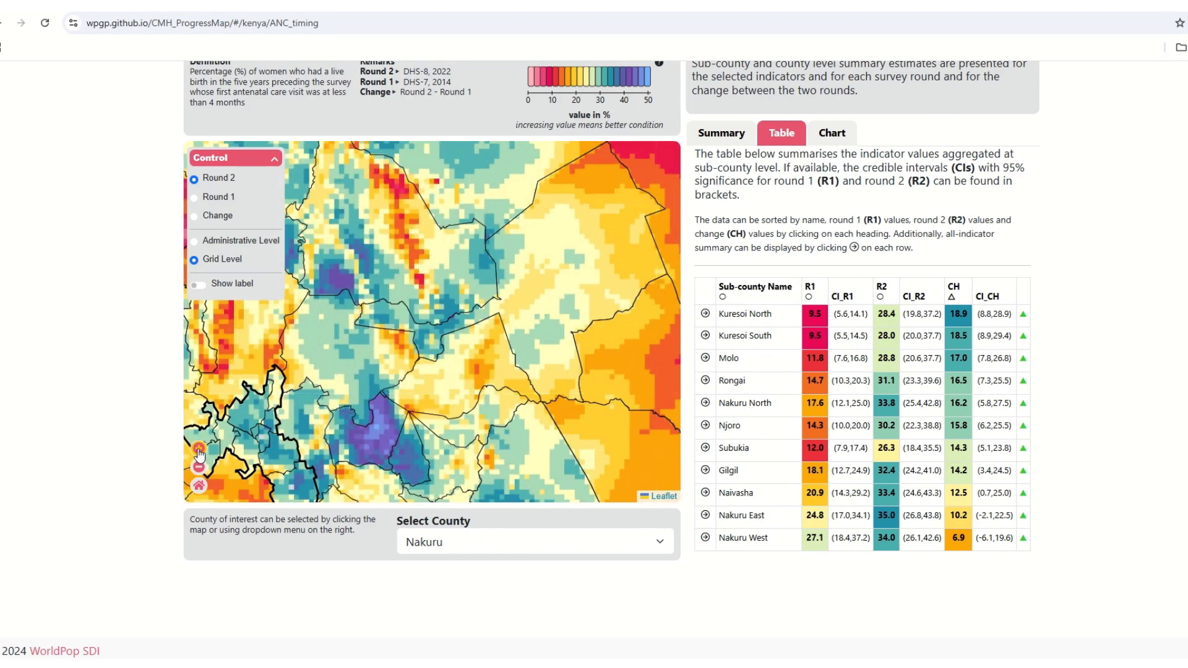
pyautogui.moveTo(475, 335); pyautogui.dragTo(341, 429)
pyautogui.moveTo(523, 266); pyautogui.dragTo(535, 400)
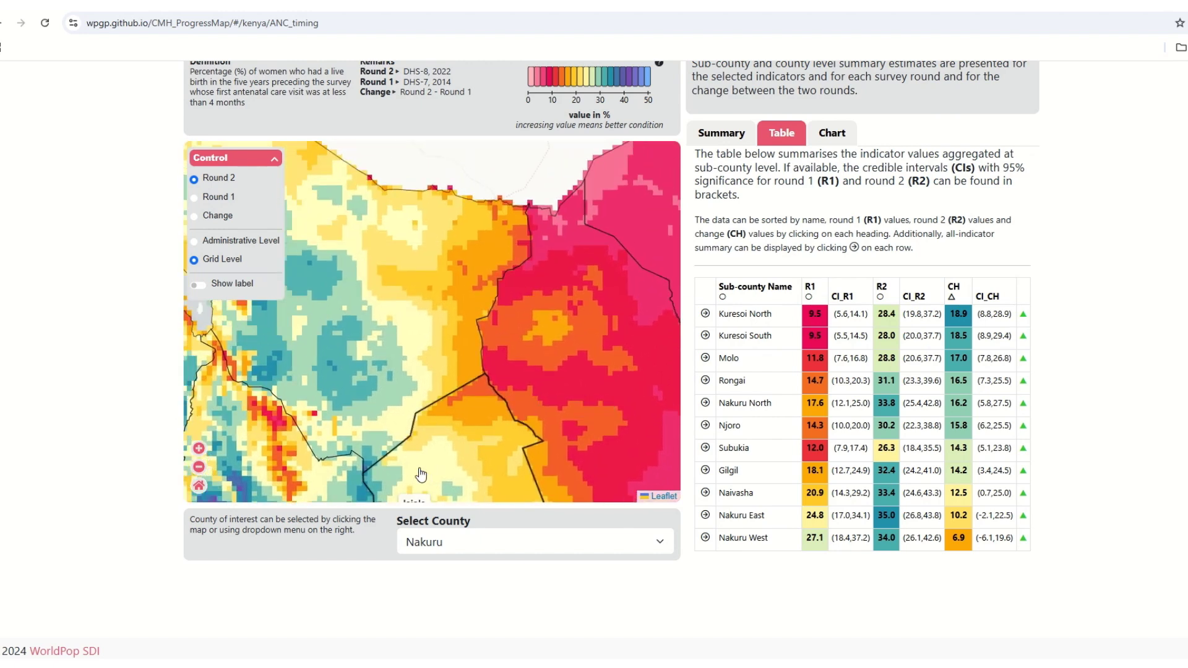
pyautogui.moveTo(421, 474); pyautogui.dragTo(540, 313)
pyautogui.moveTo(467, 373); pyautogui.dragTo(653, 311)
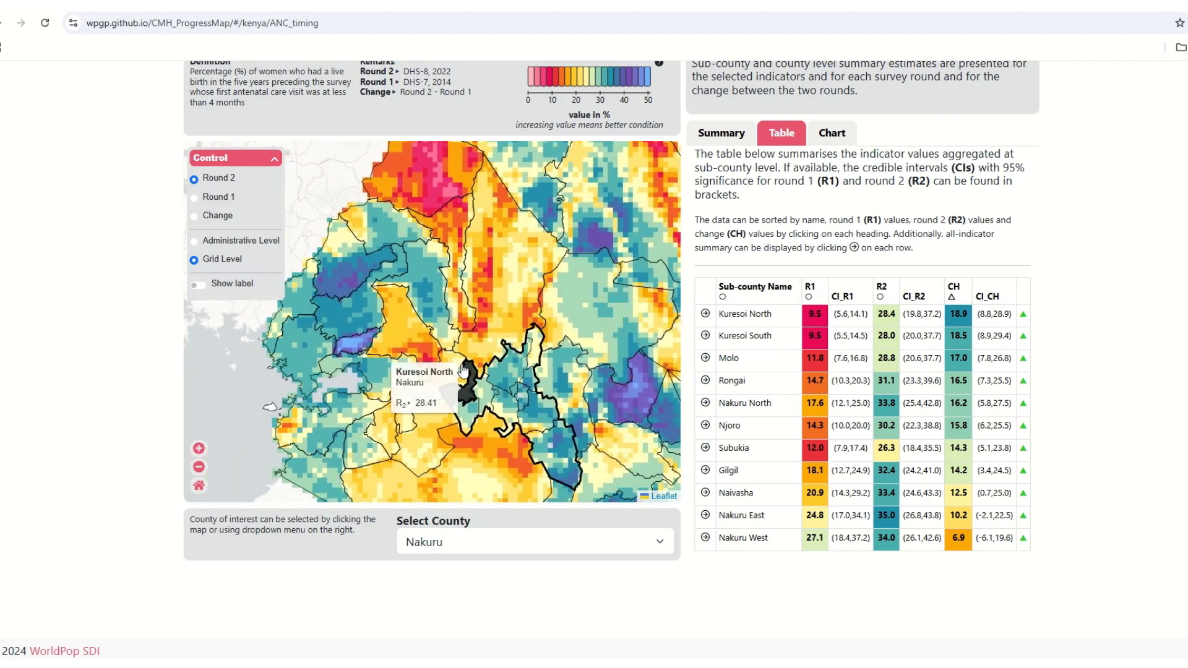
# Select Nandi county on the grid-level map, followed by neighbouring Uasin Gishu, to load their sub-county tables
pyautogui.click(421, 341)
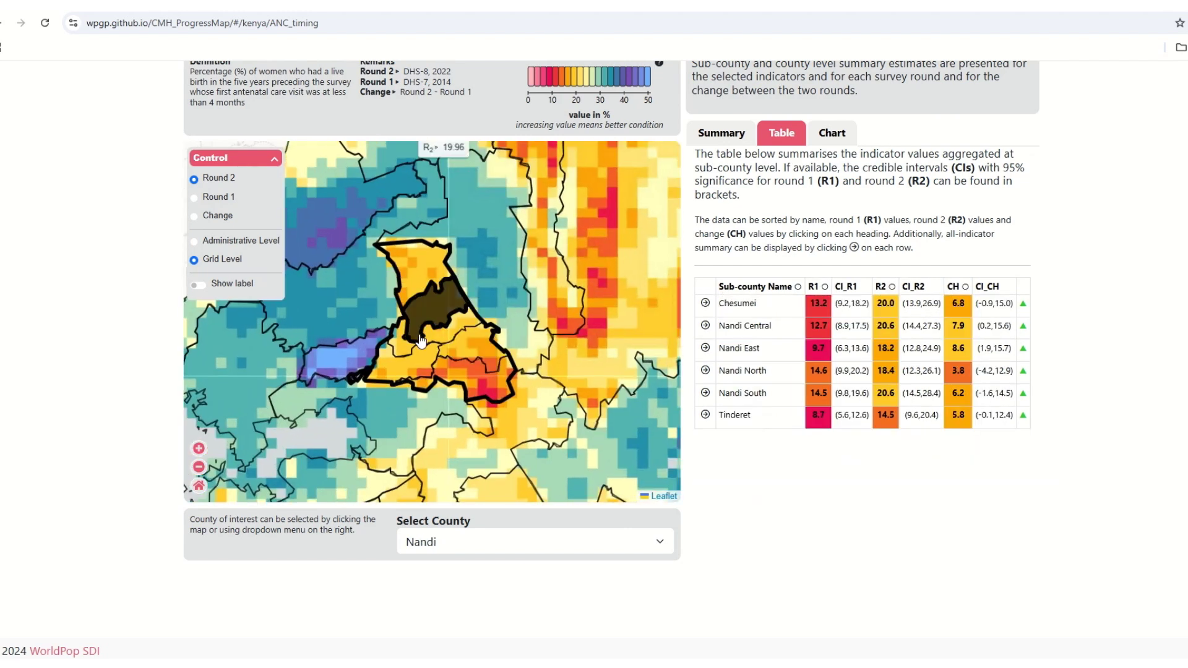
pyautogui.click(487, 260)
pyautogui.scroll(1, 506, 224)
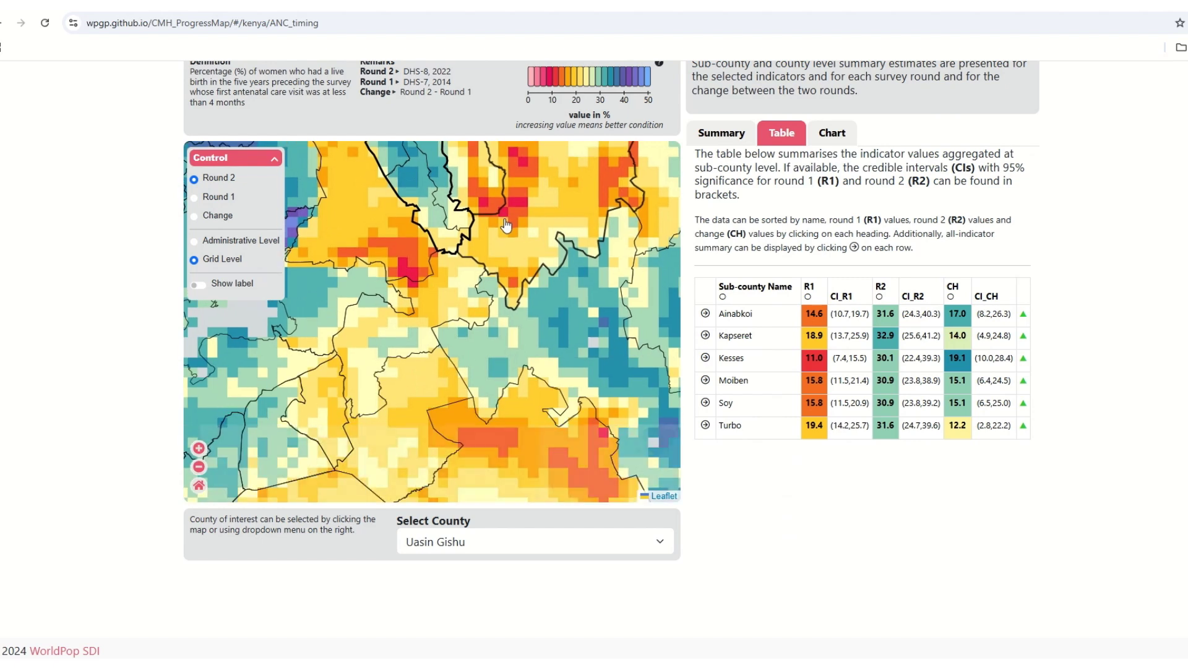
# Return the full-country map to administrative level and filter it to highly likely (>95%) improvement
pyautogui.click(220, 245)
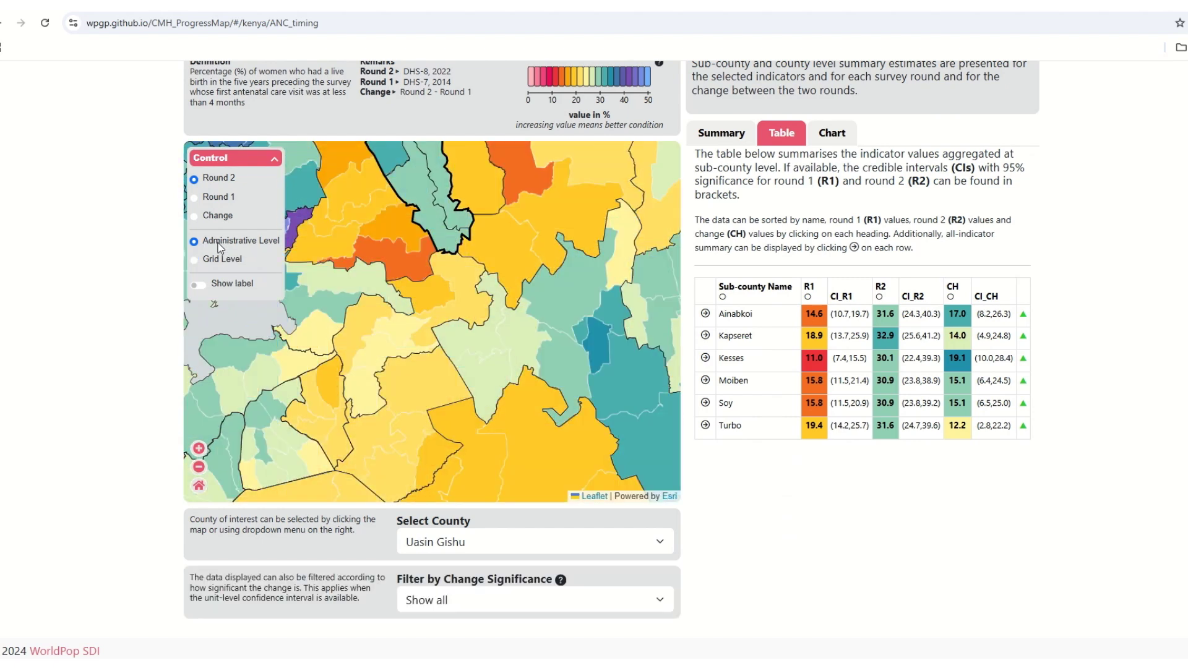
pyautogui.click(200, 486)
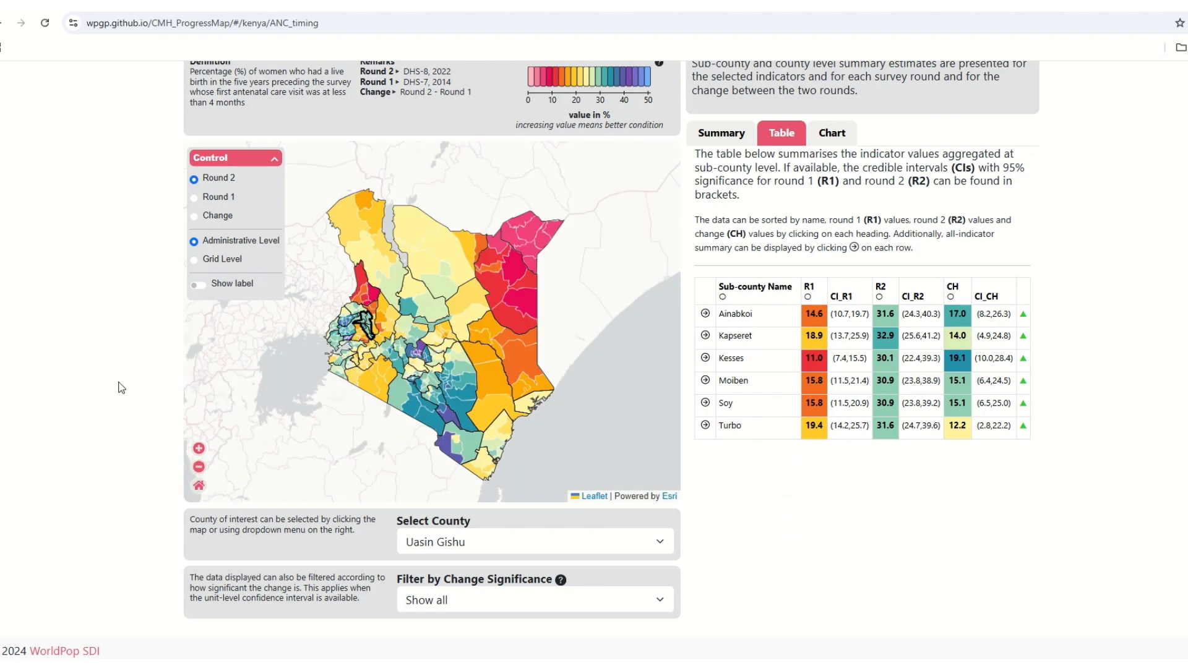
pyautogui.click(541, 606)
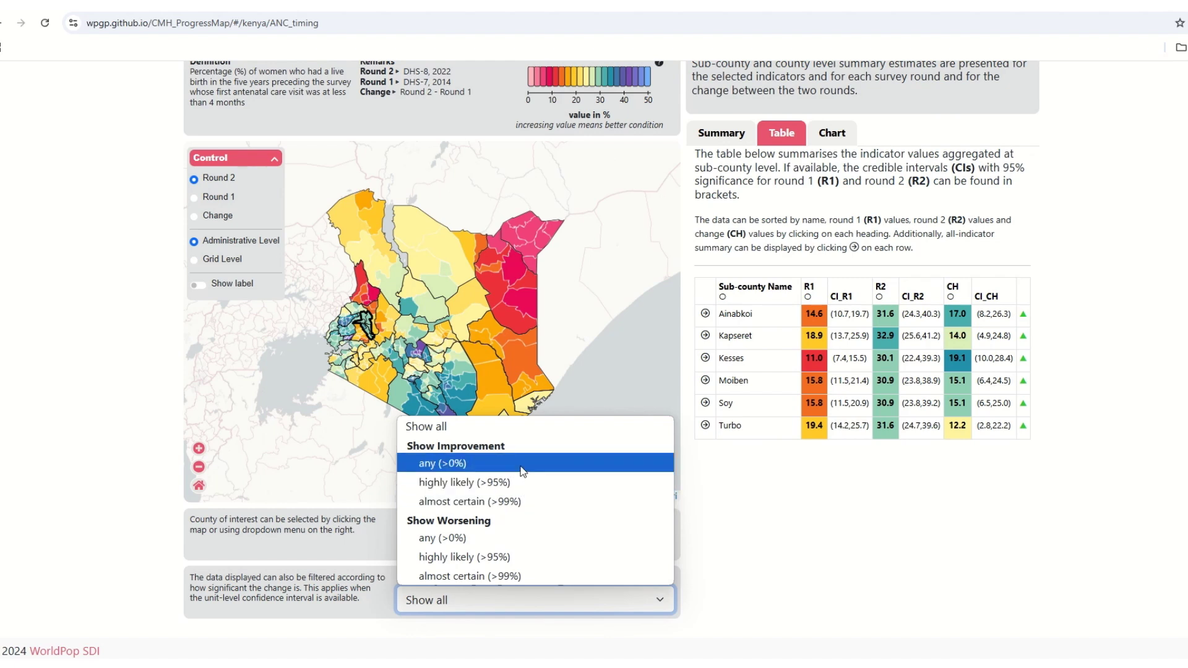
pyautogui.click(498, 483)
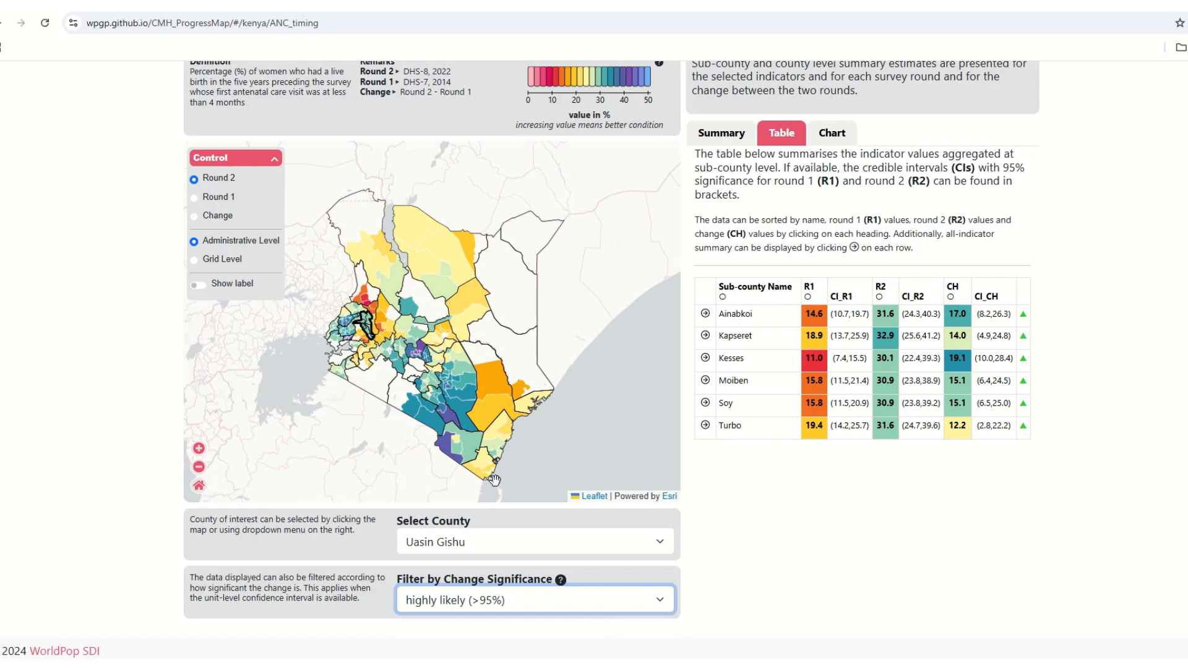
pyautogui.click(709, 530)
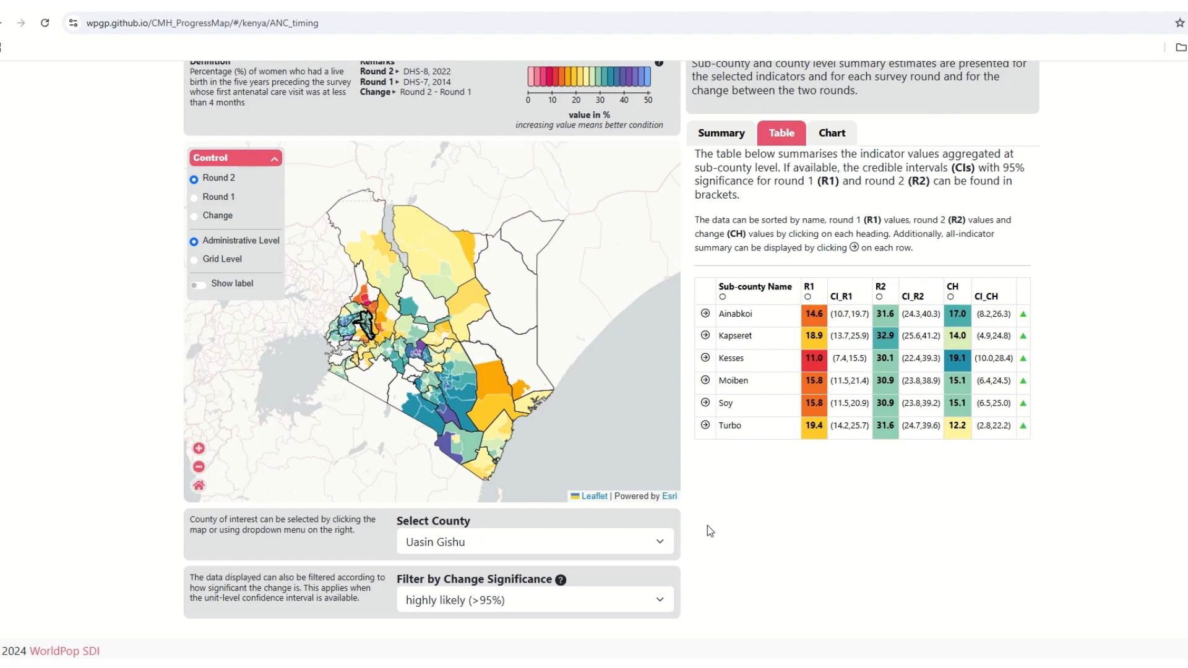
# Open the explanatory note for the change significance filter and follow its reference to Technical Note 2
pyautogui.click(561, 581)
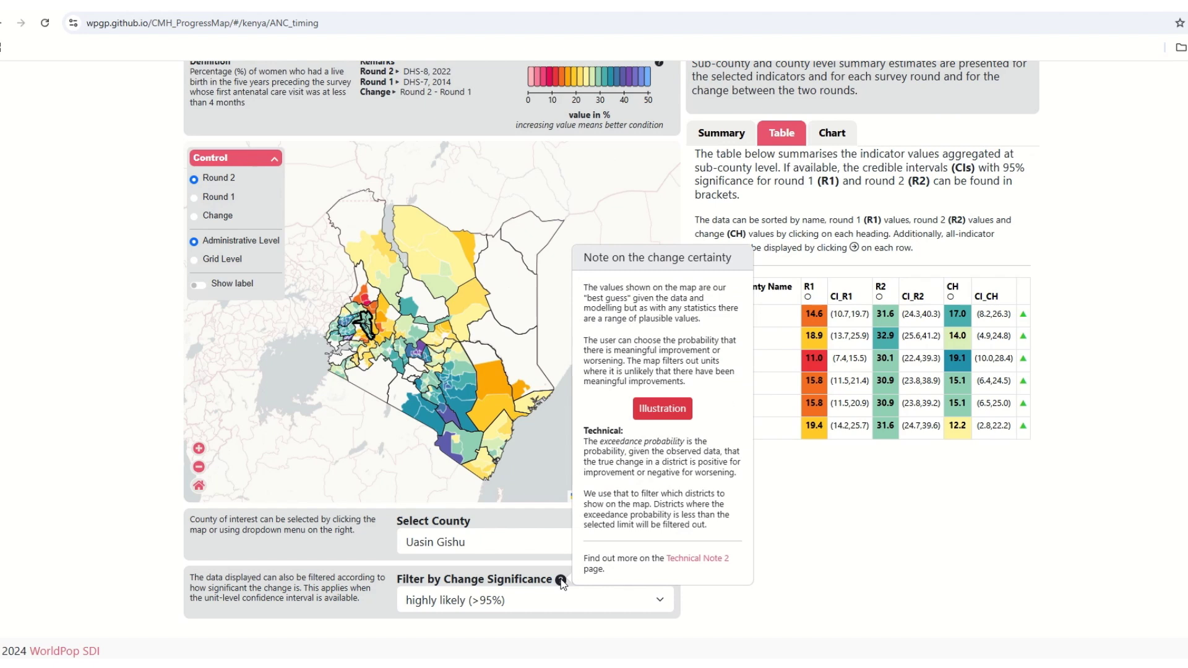
pyautogui.click(704, 559)
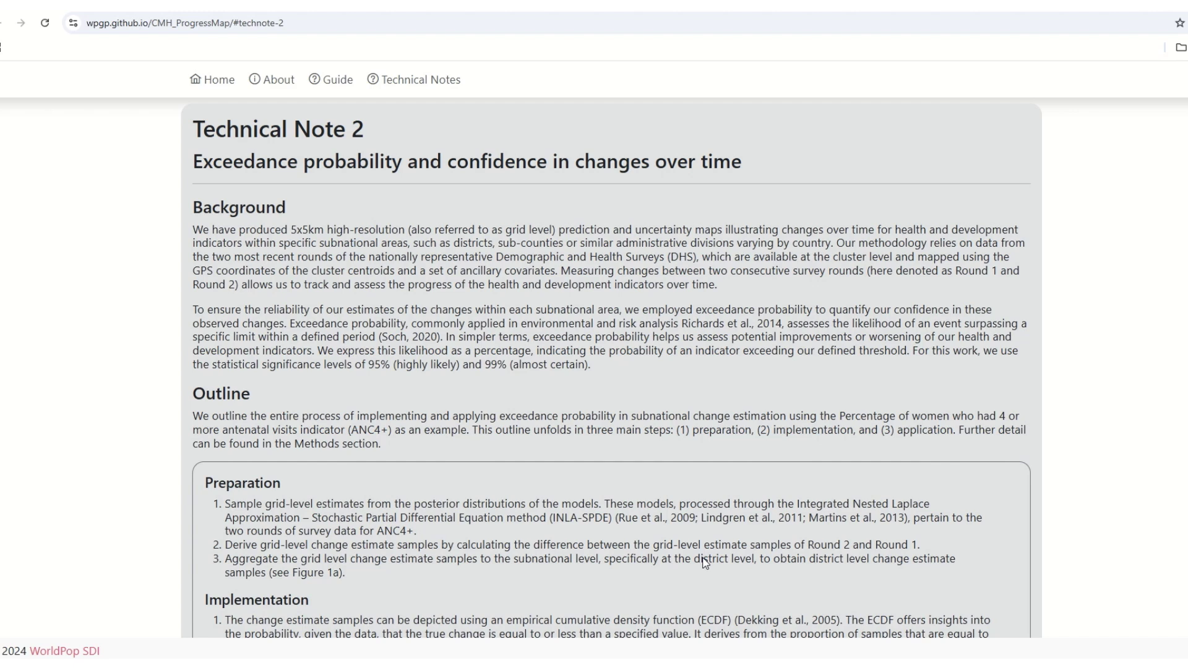
# Read through Technical Note 2 on exceedance probability, from the background and Figure 1 down to the references
pyautogui.scroll(-6, 552, 440)
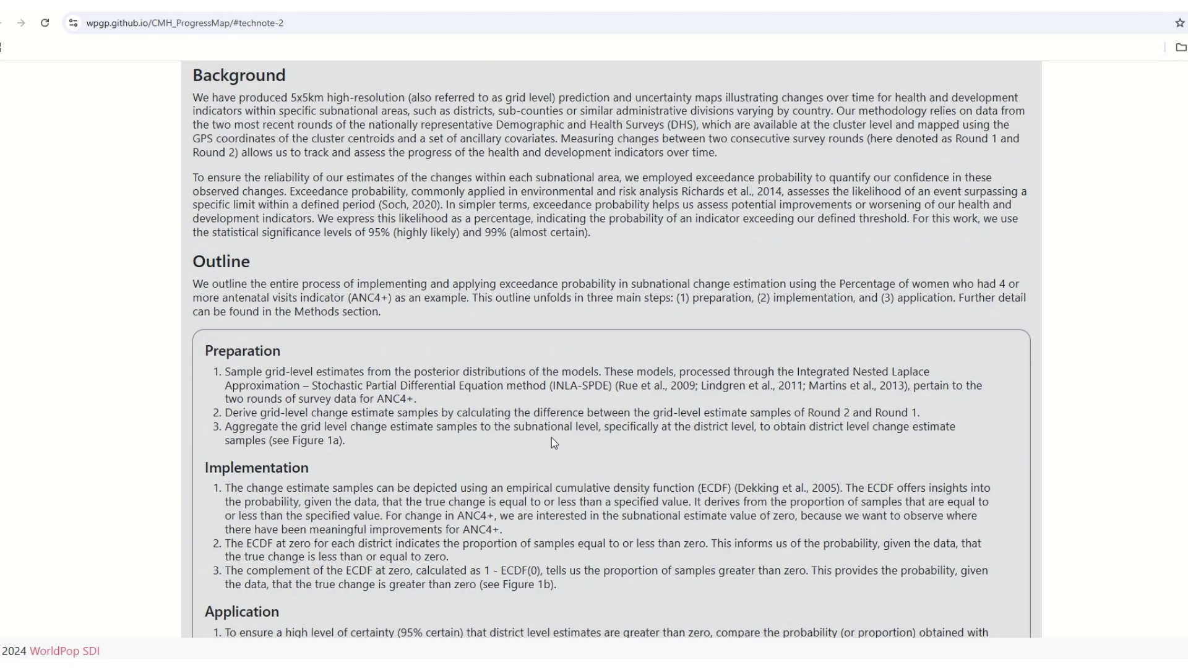
pyautogui.scroll(-10, 1008, 497)
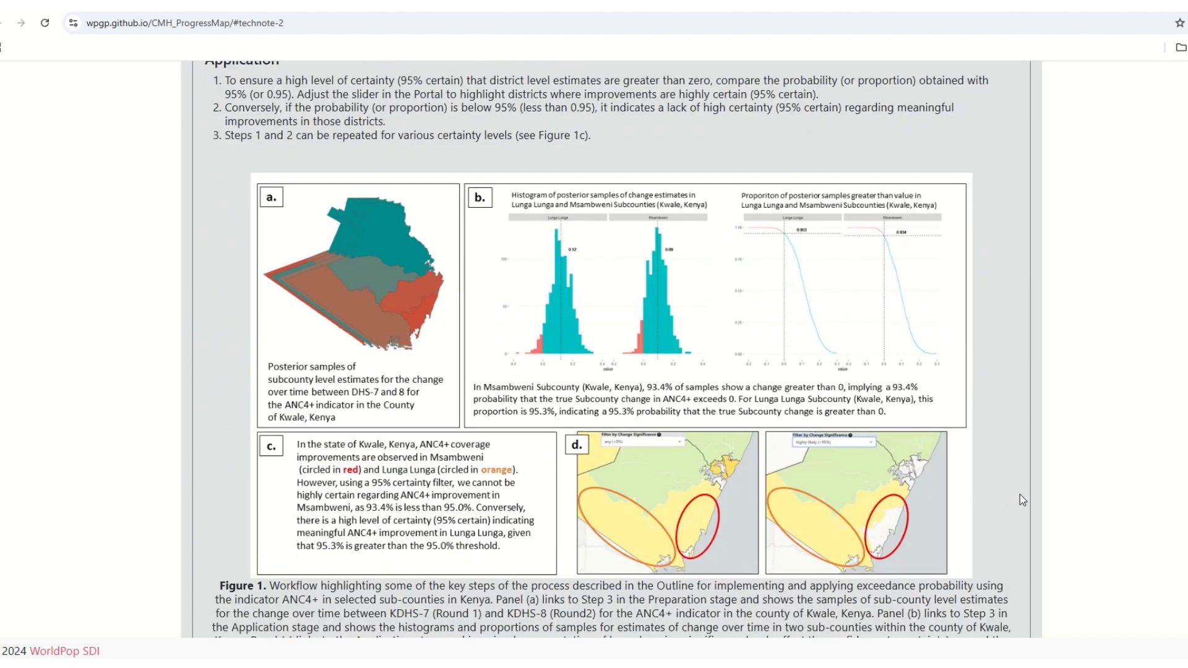
pyautogui.scroll(-2, 1025, 500)
pyautogui.scroll(10, 1024, 500)
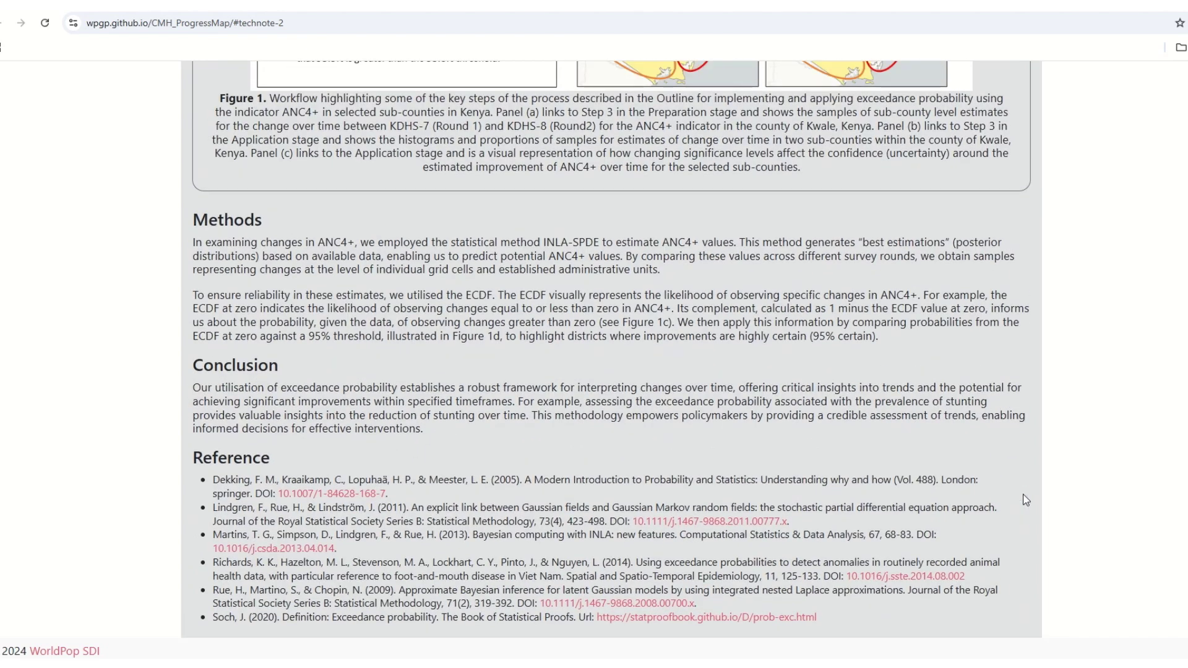
pyautogui.scroll(9, 1025, 499)
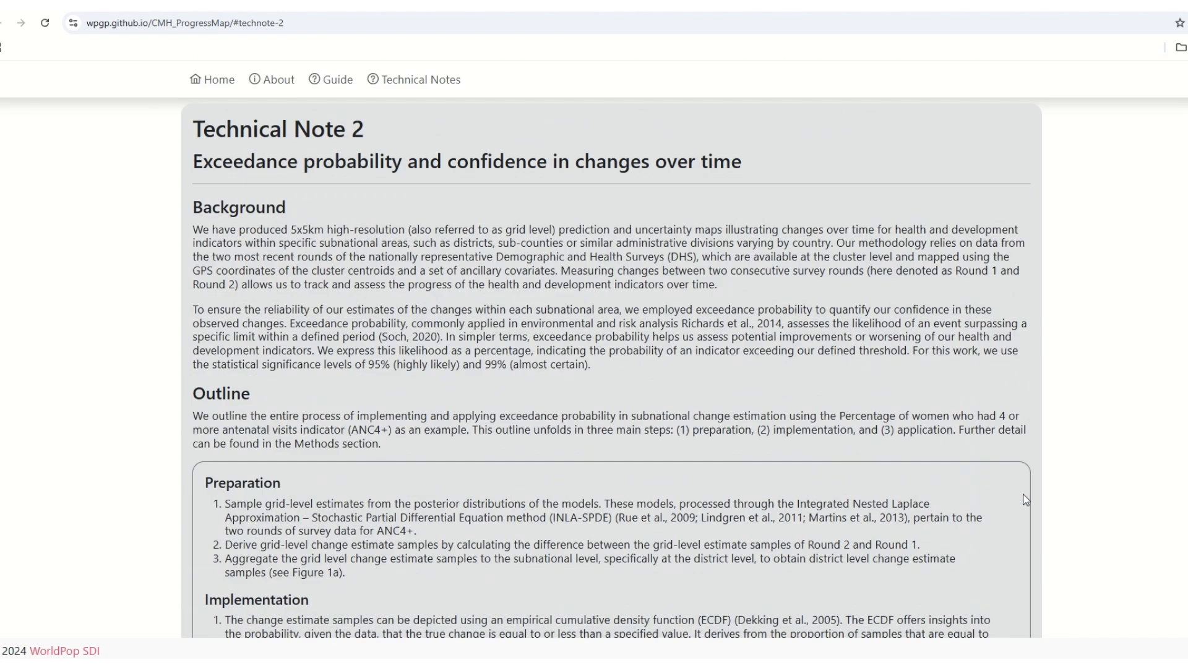
# Return to the portal's home page and look through the About page's methods, disclaimer and acknowledgements
pyautogui.click(216, 85)
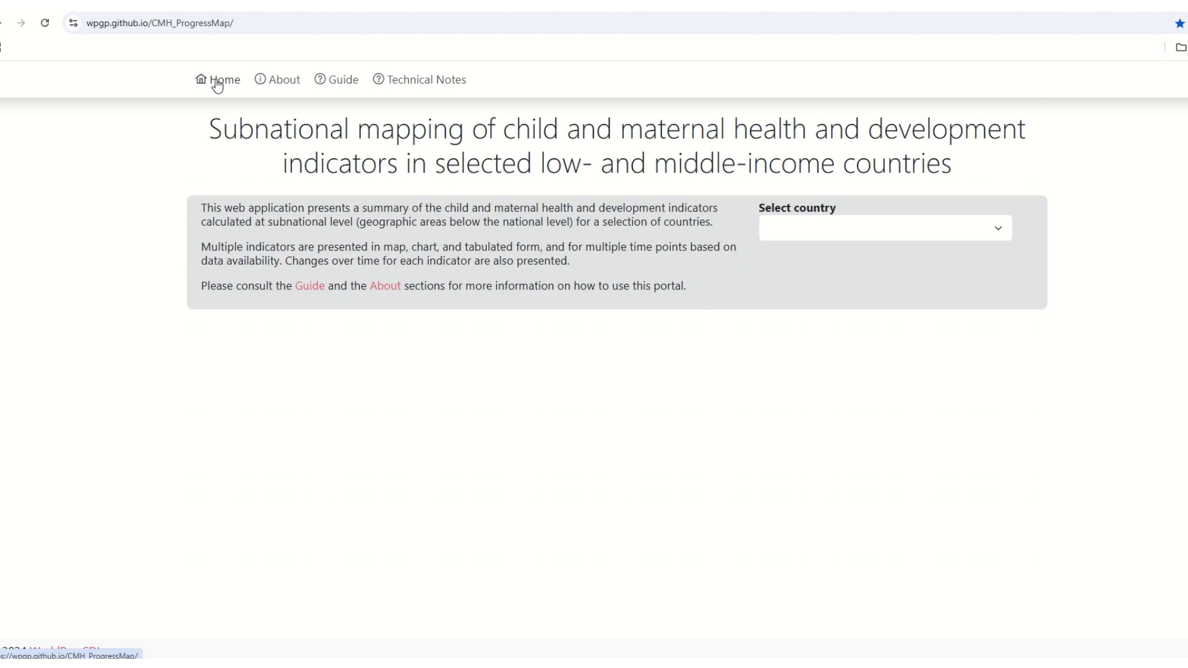
pyautogui.click(289, 88)
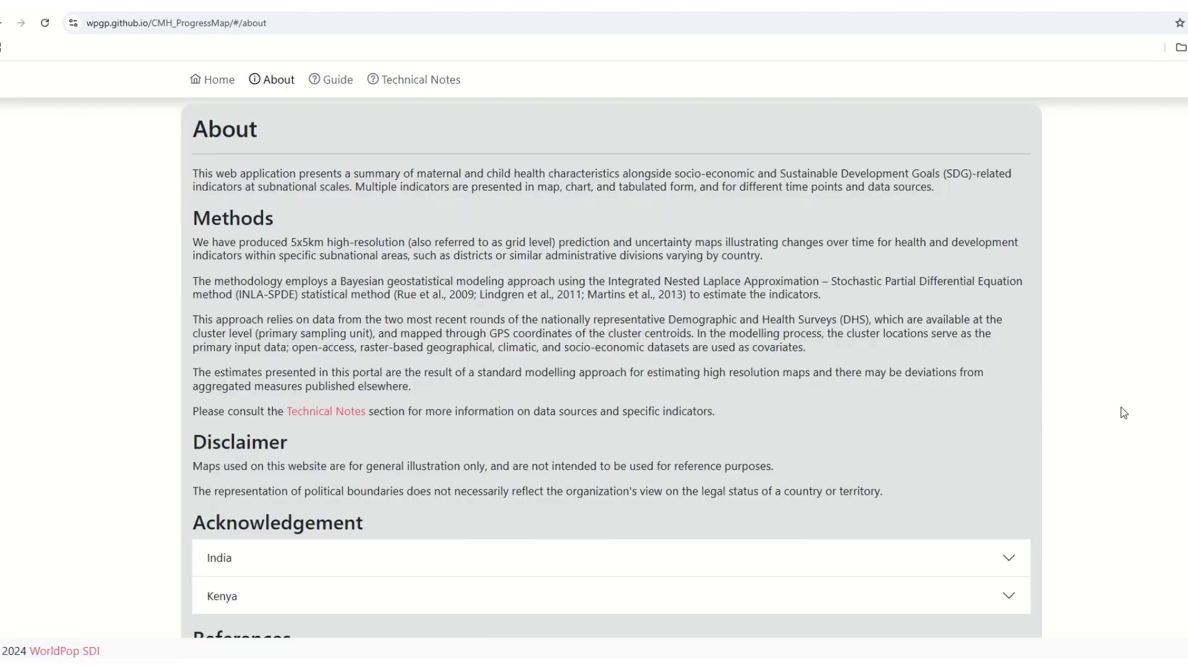
pyautogui.scroll(-2, 1122, 420)
pyautogui.scroll(2, 1122, 420)
# Review the Guide's basic usage and change-filtering instructions and open the overview of all Technical Notes
pyautogui.click(334, 80)
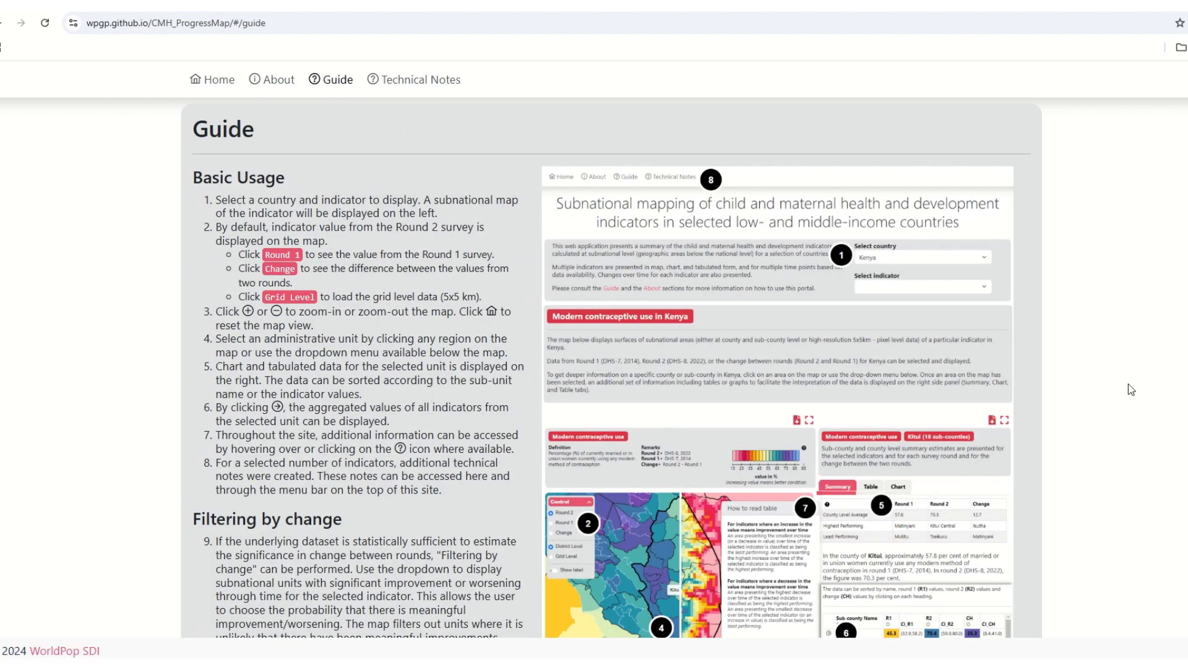
pyautogui.scroll(-3, 1127, 384)
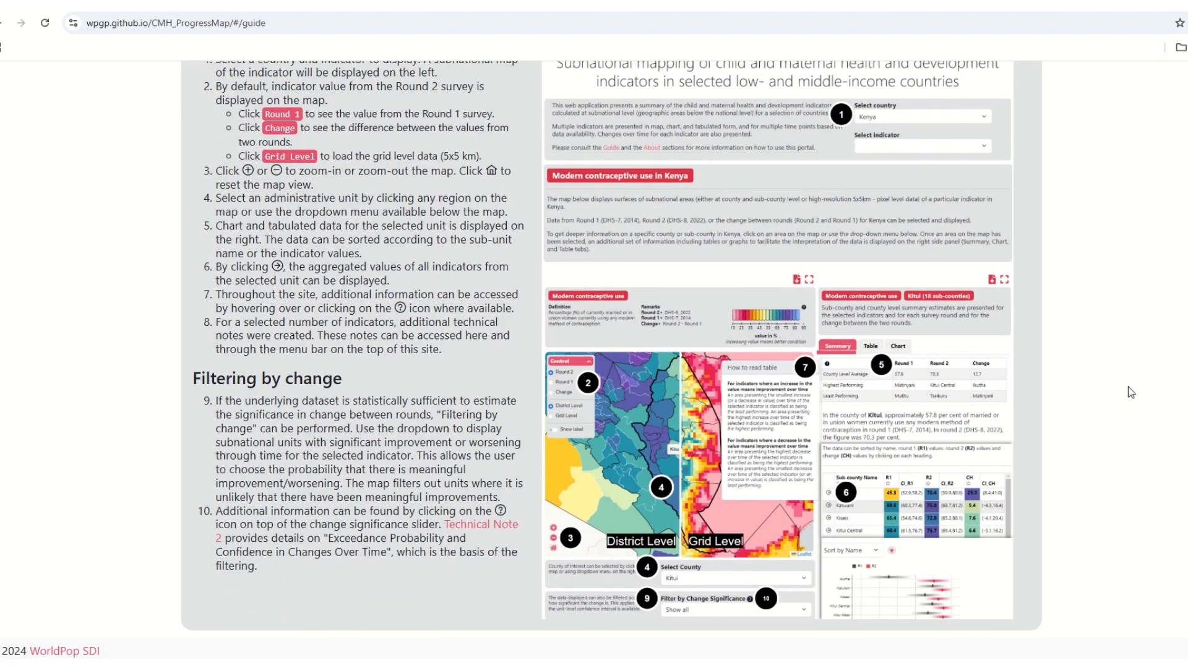
pyautogui.scroll(3, 1127, 388)
pyautogui.click(412, 83)
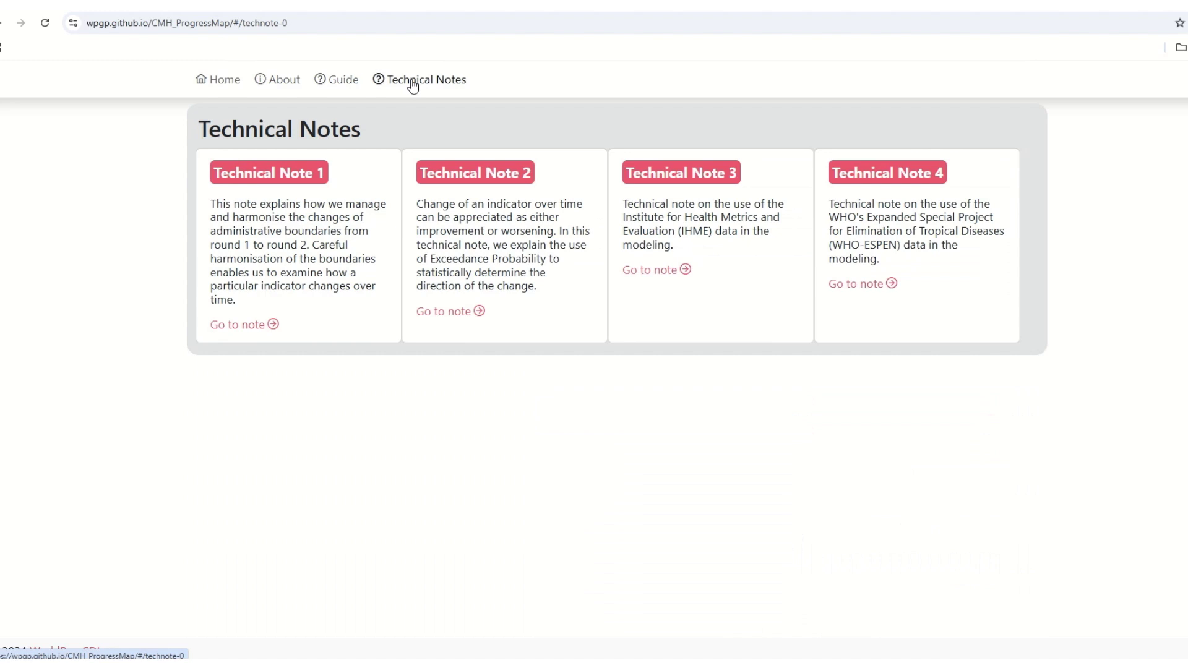